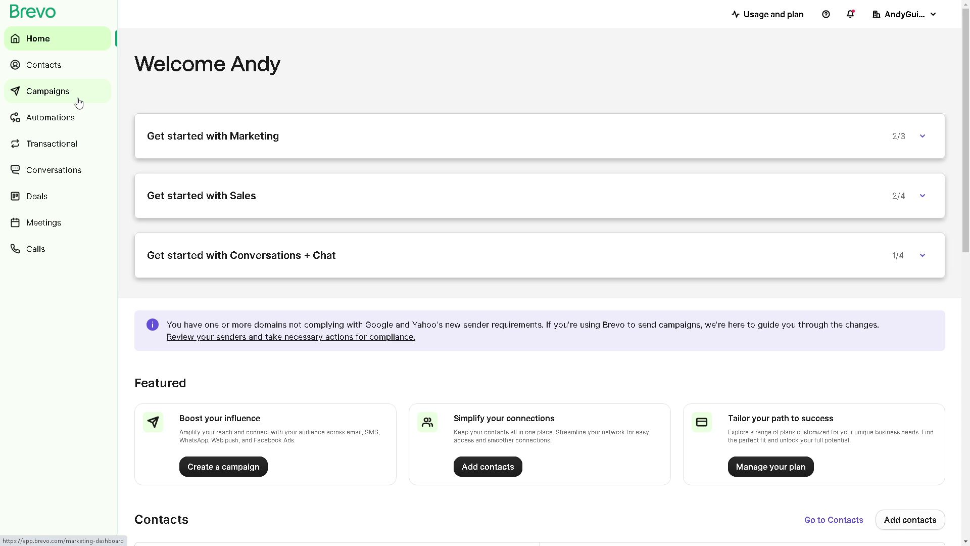
# Open the empty Email campaigns list under Campaigns, checking the status filter but leaving it unchanged.
pyautogui.click(33, 95)
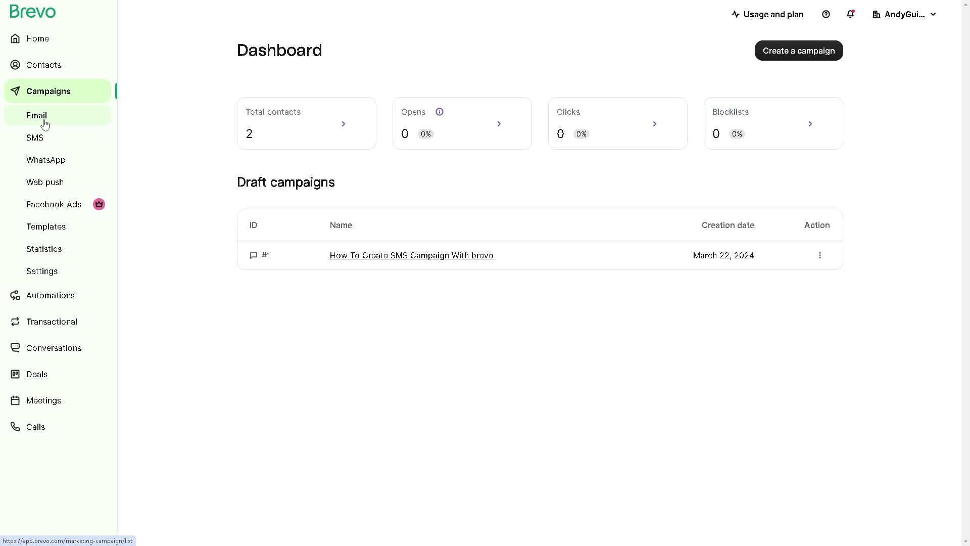
pyautogui.click(44, 123)
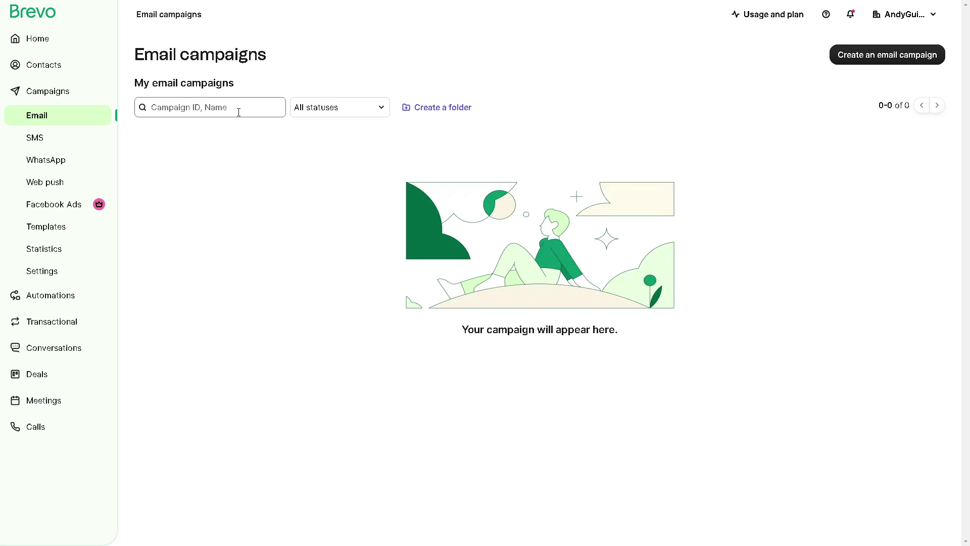
pyautogui.click(378, 110)
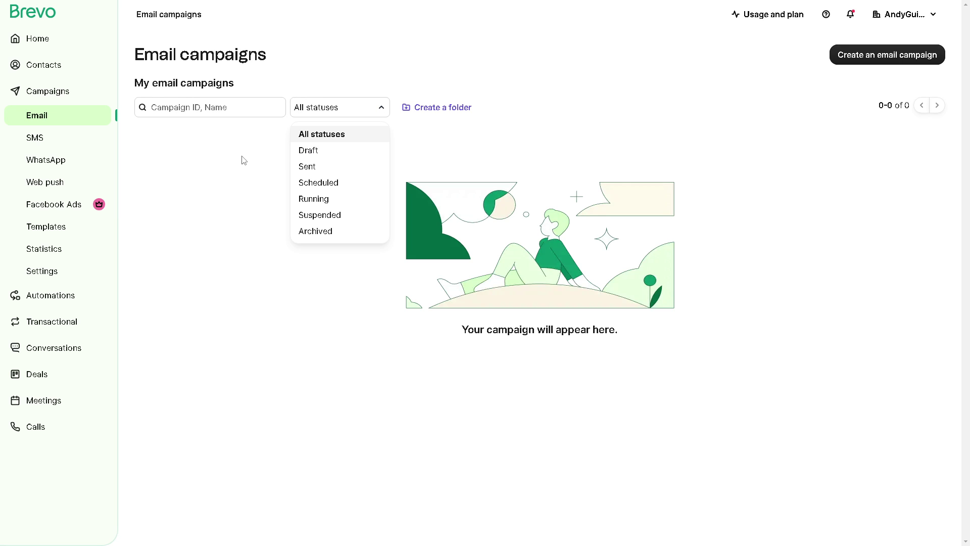
pyautogui.click(444, 152)
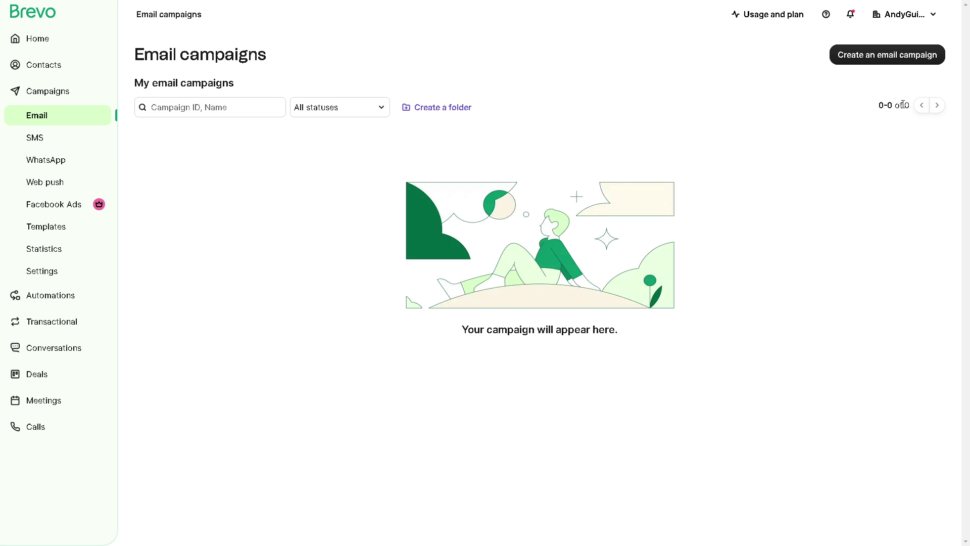
# Start a new email campaign, look at the A/B test option, and choose Regular instead.
pyautogui.click(861, 60)
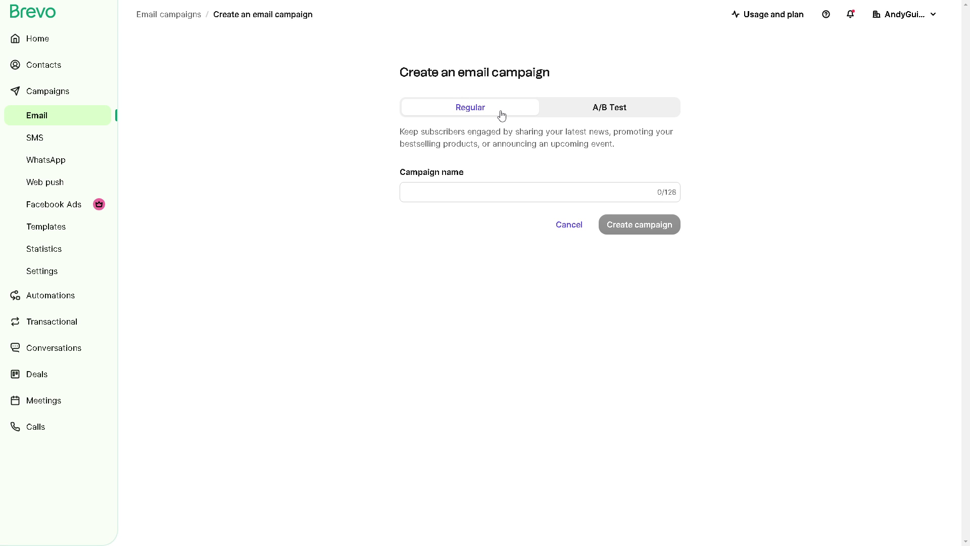
pyautogui.click(605, 108)
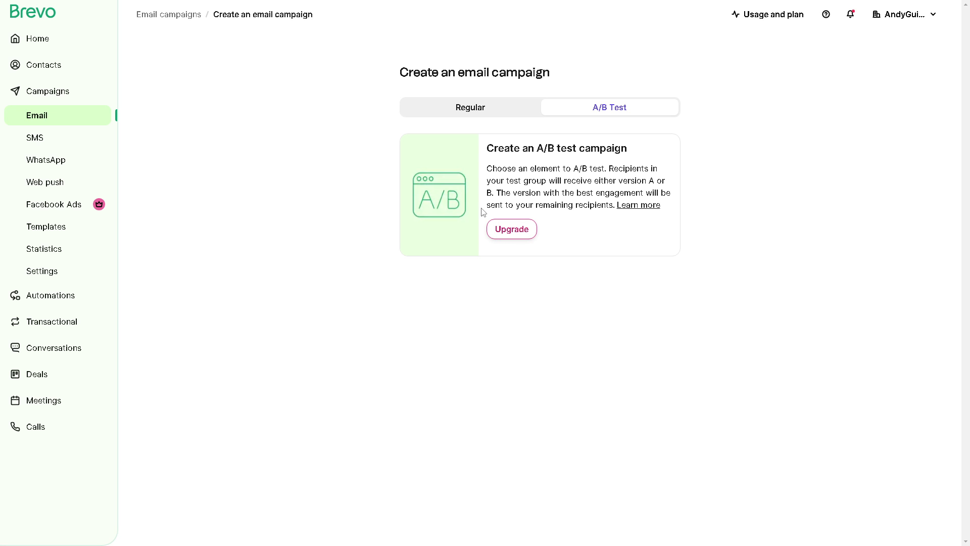
pyautogui.click(482, 114)
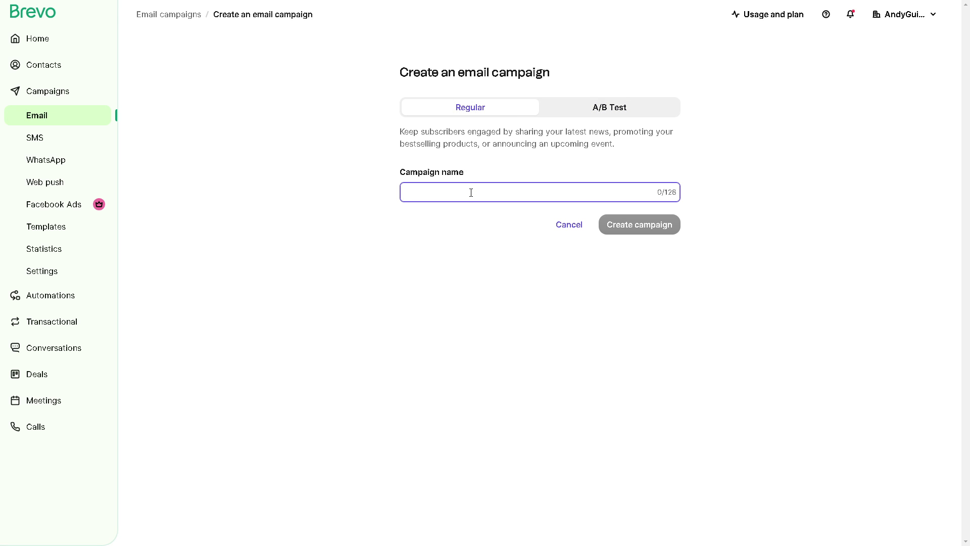
# Name the campaign 'How to Create Brevo Email Template', capitalising the B in Brevo.
pyautogui.write('How to Create brevo Email Template')
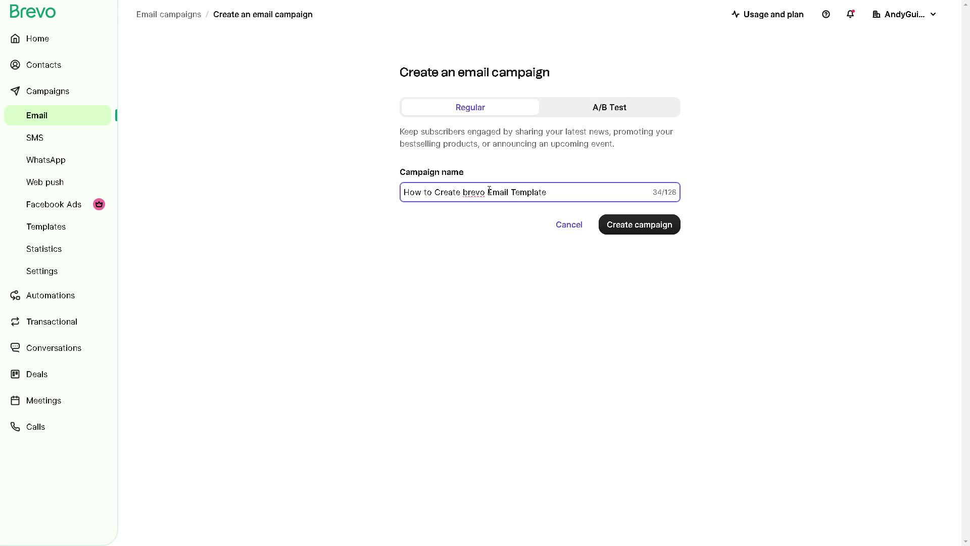
pyautogui.click(468, 192)
pyautogui.press('BackSpace')
pyautogui.write('B')
# Create the campaign draft and save the sender details with the existing email and name unchanged.
pyautogui.click(648, 232)
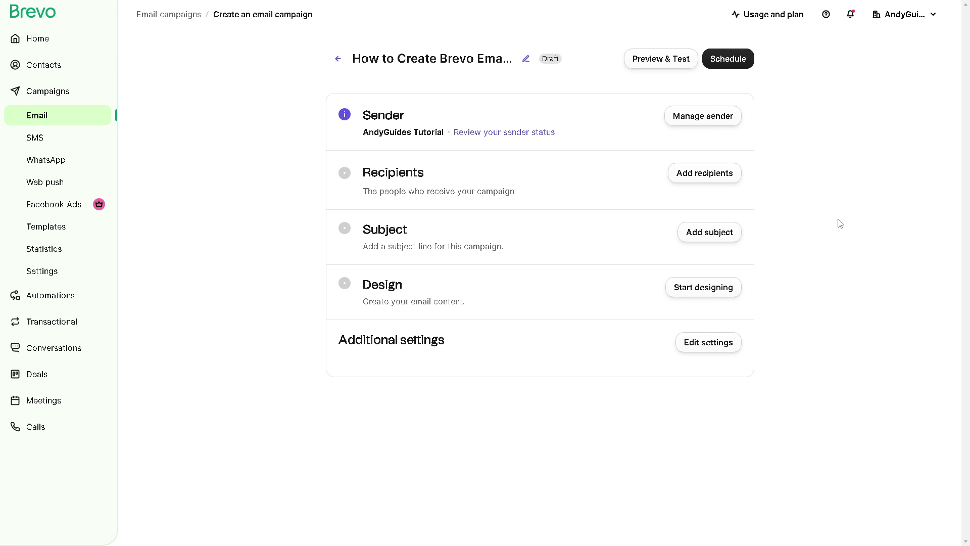
pyautogui.click(720, 121)
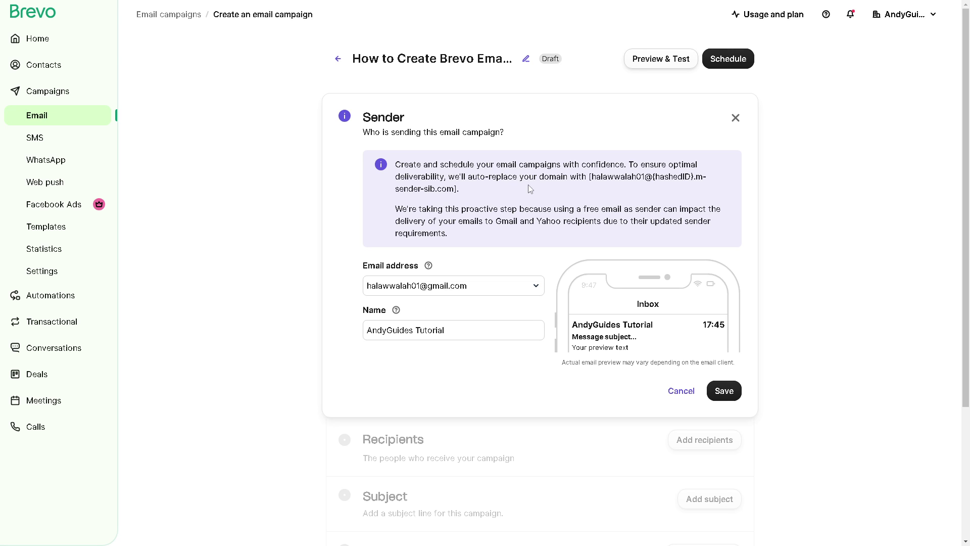
pyautogui.scroll(-1, 448, 250)
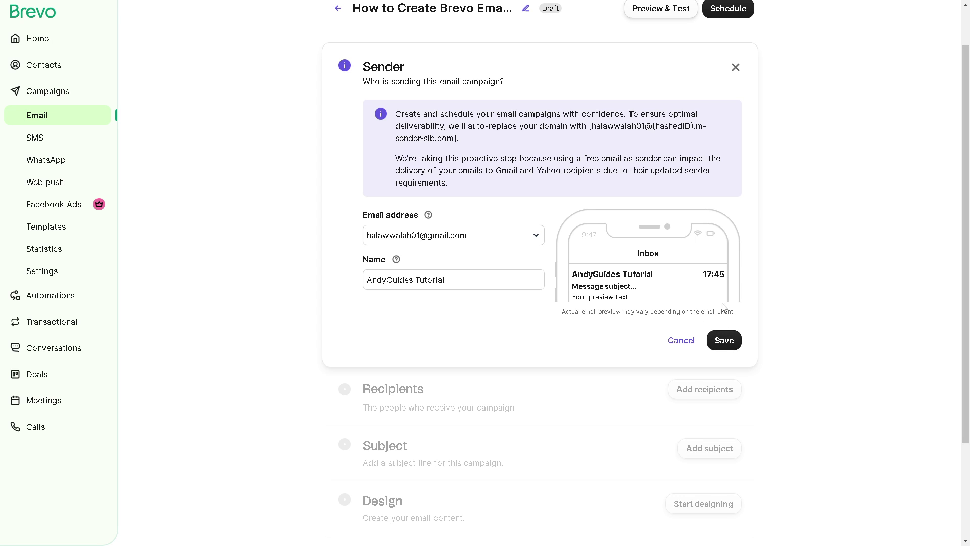
pyautogui.click(724, 340)
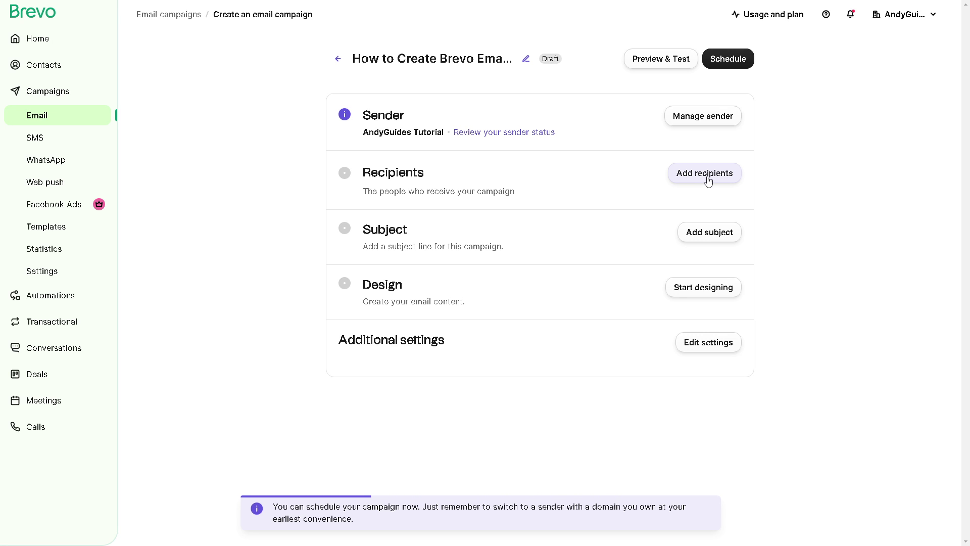
pyautogui.click(708, 180)
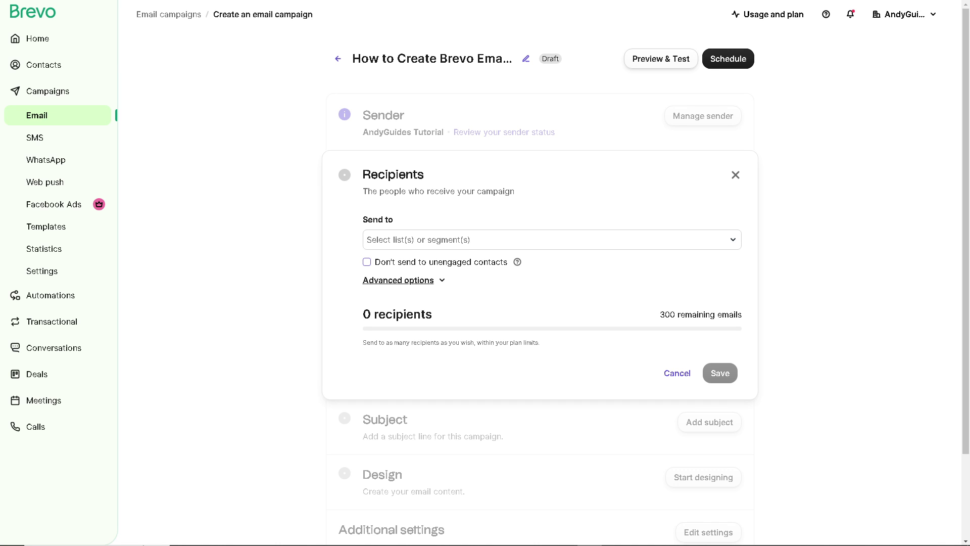
pyautogui.click(566, 247)
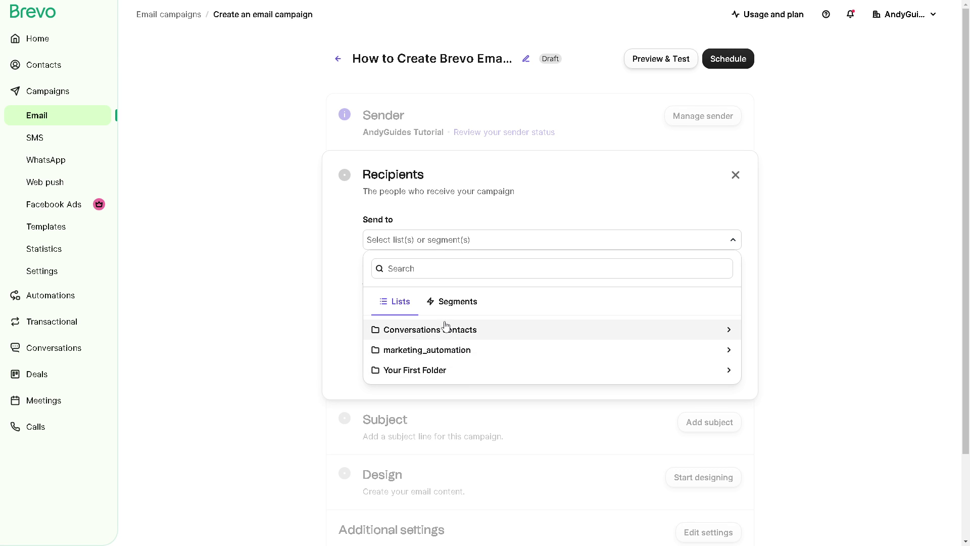
pyautogui.click(453, 302)
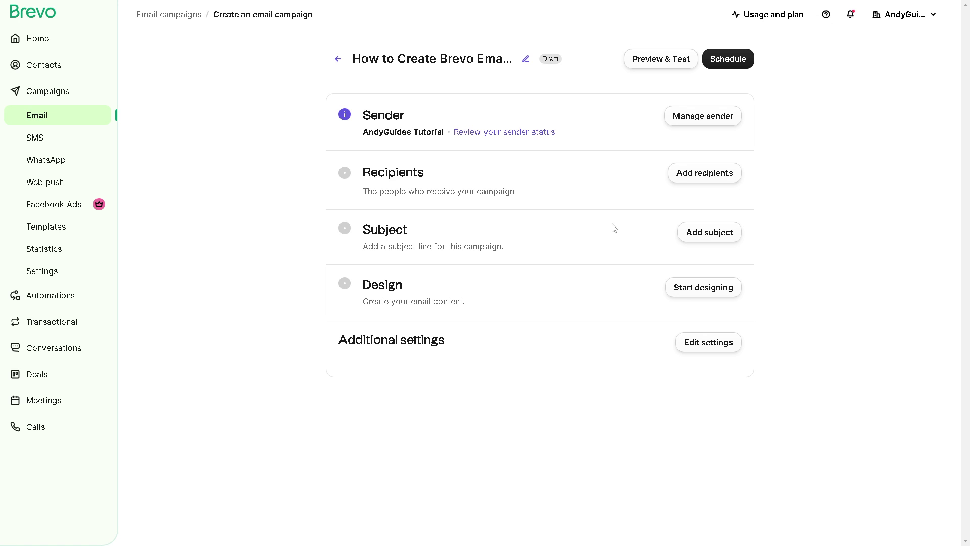
# Fill the subject line and preview text with 'How to Create Brevo Email Template', capitalising Brevo.
pyautogui.click(702, 234)
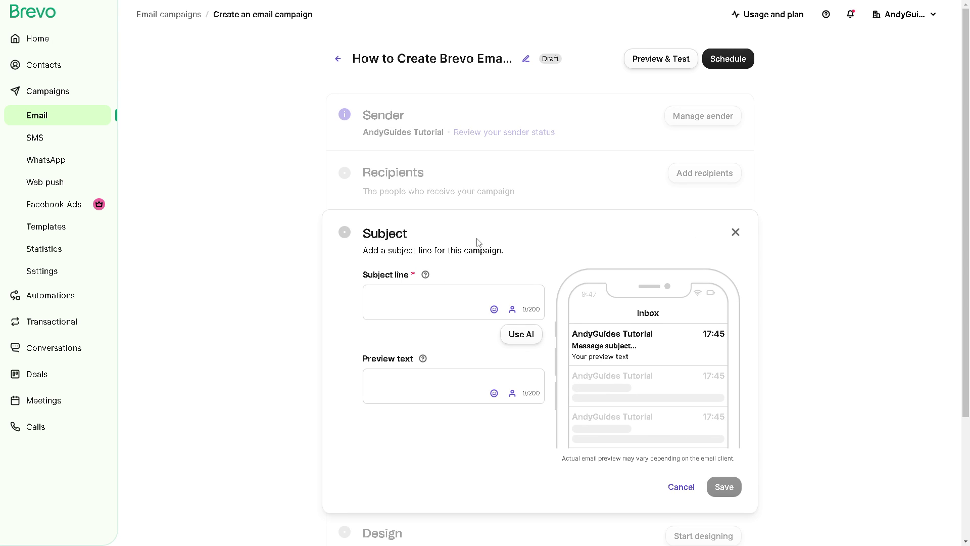
pyautogui.click(391, 300)
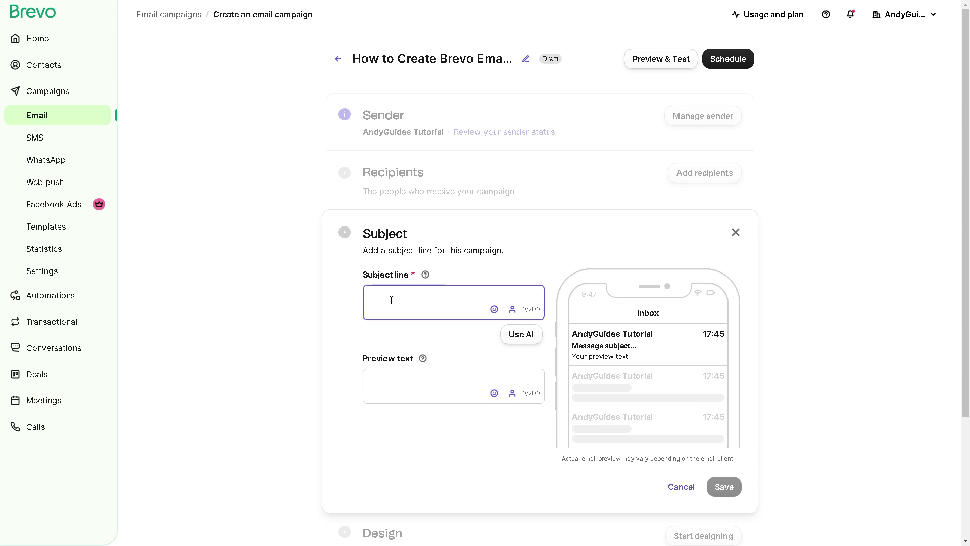
pyautogui.write('How to Create brevo Email Template')
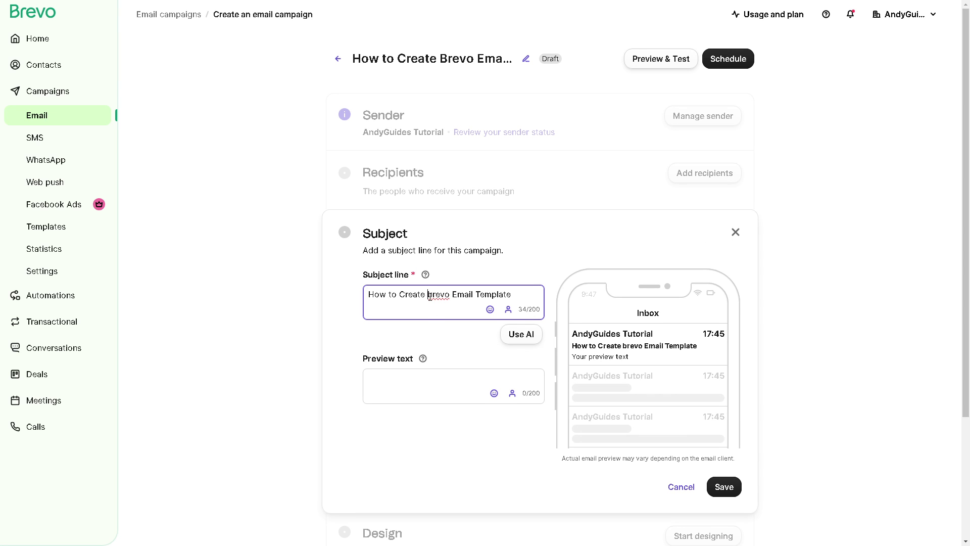
pyautogui.click(430, 297)
pyautogui.press('BackSpace')
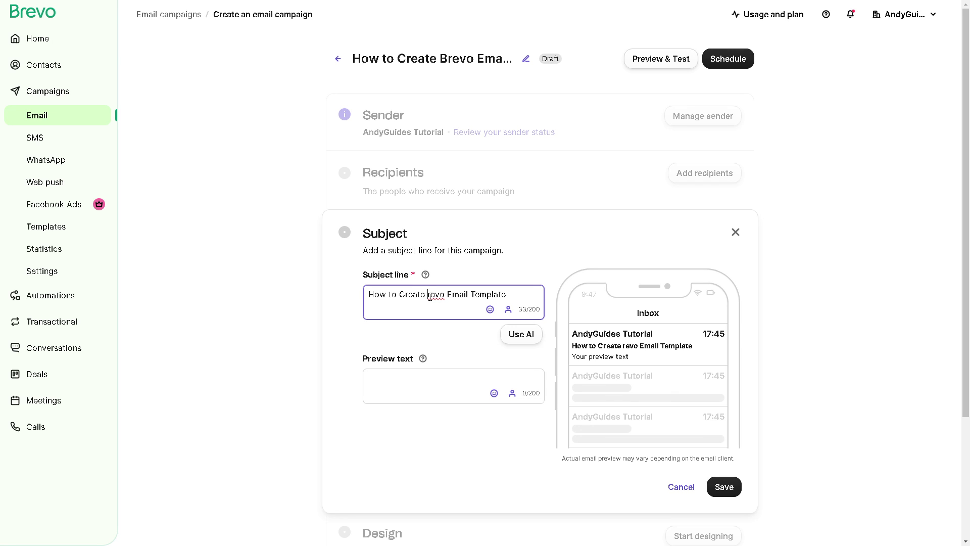
pyautogui.write('B')
pyautogui.click(413, 385)
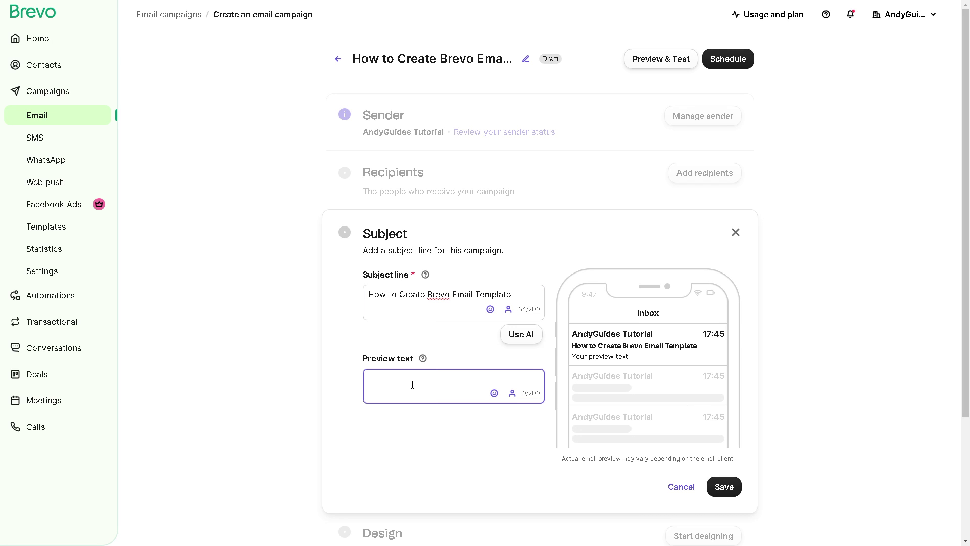
pyautogui.write('How to Create brevo Email Template')
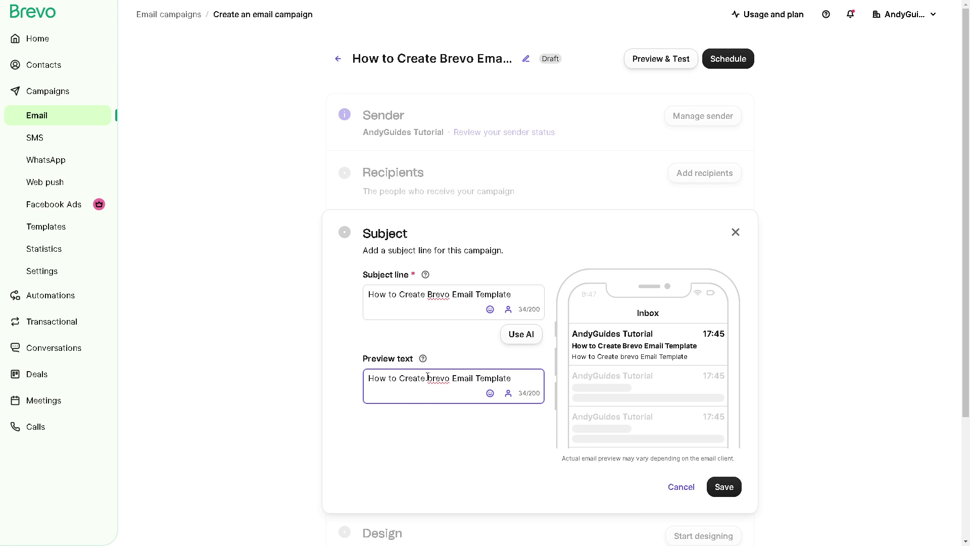
pyautogui.click(428, 377)
pyautogui.press('BackSpace')
pyautogui.write('B')
# Clear both fields, re-enter the same title in each, try Preview & Test, and save.
pyautogui.click(407, 295)
pyautogui.hotkey('ctrl', 'a')
pyautogui.press('BackSpace')
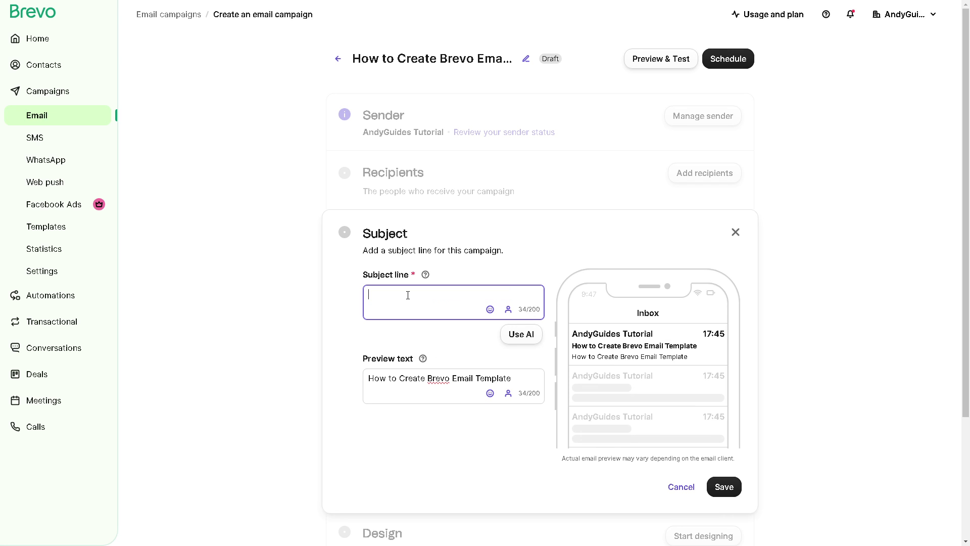
pyautogui.click(394, 373)
pyautogui.hotkey('ctrl', 'a')
pyautogui.hotkey('ctrl', 'c')
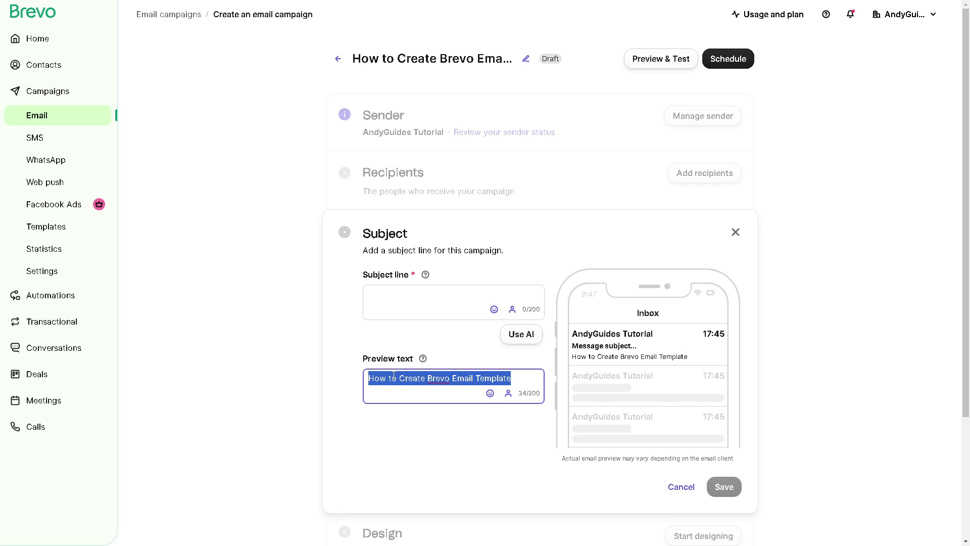
pyautogui.press('BackSpace')
pyautogui.click(386, 292)
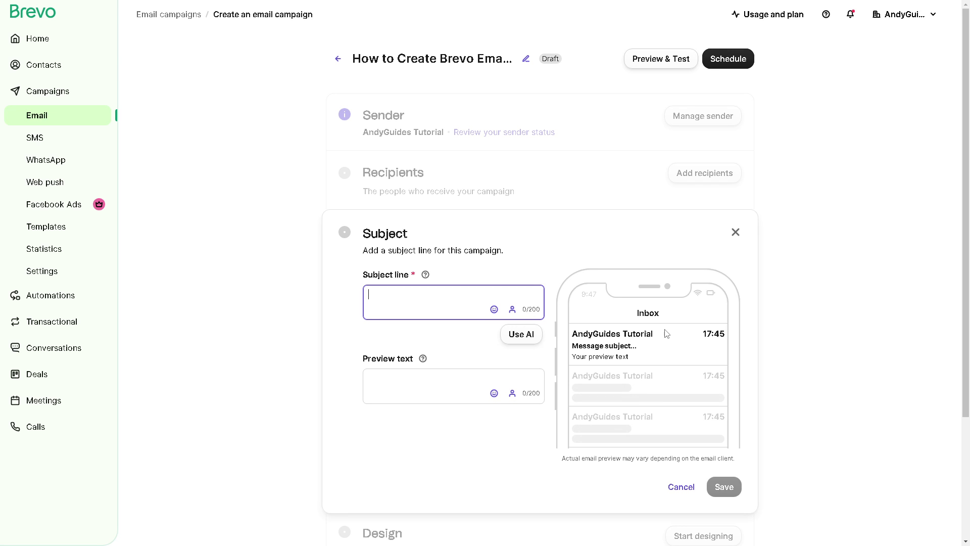
pyautogui.hotkey('ctrl', 'v')
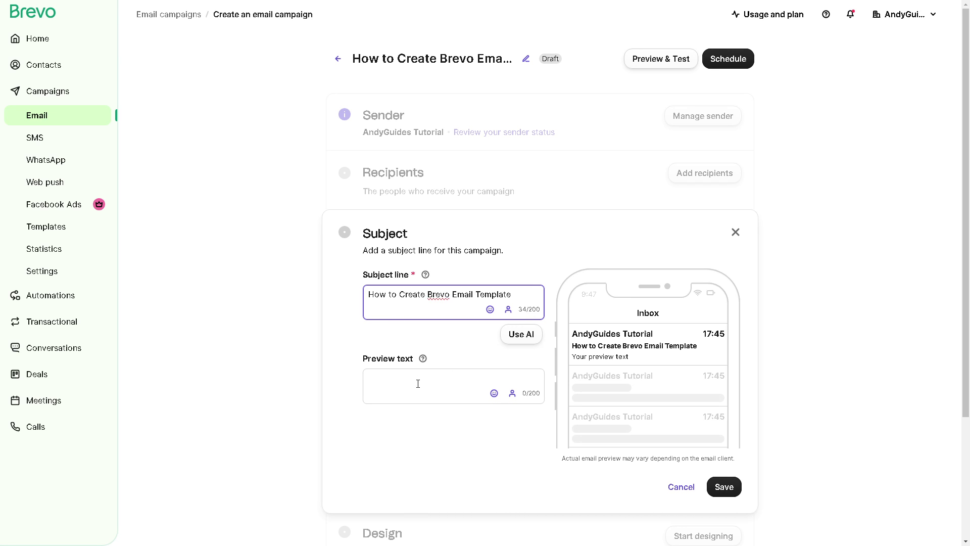
pyautogui.click(415, 390)
pyautogui.hotkey('ctrl', 'v')
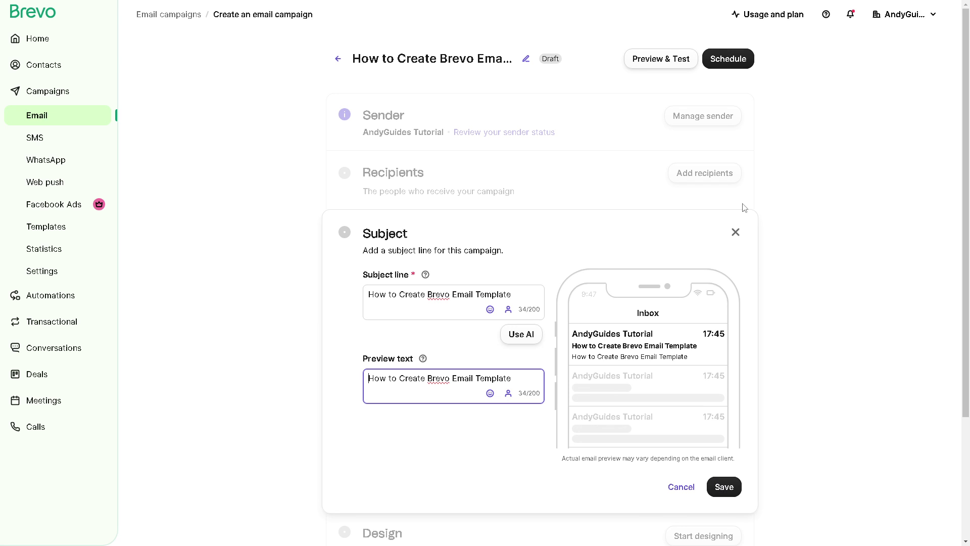
pyautogui.click(660, 59)
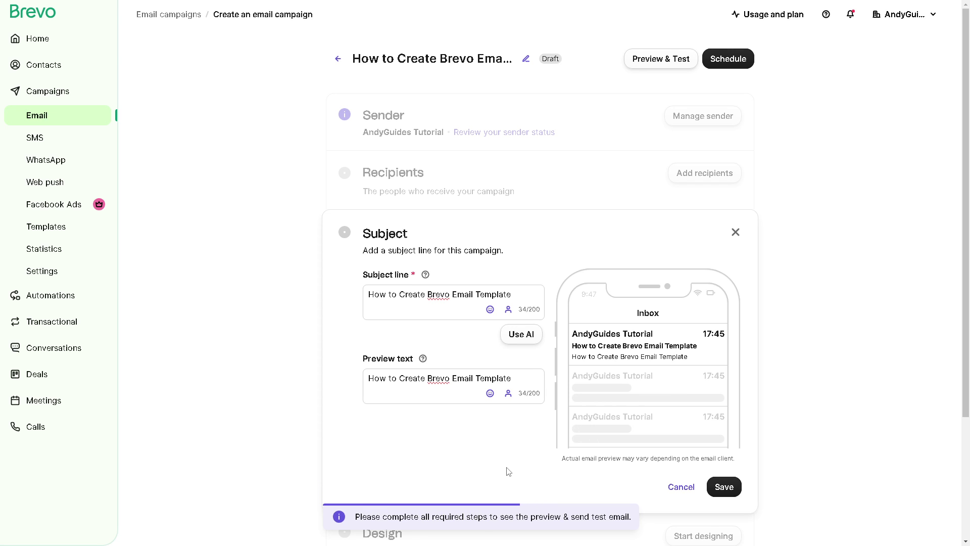
pyautogui.click(724, 490)
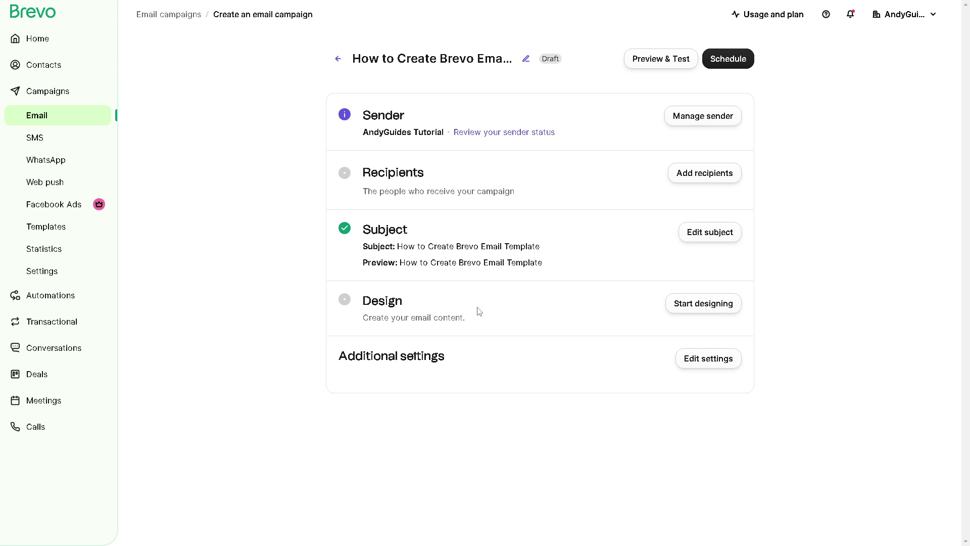
# Start designing the email and scroll through the Layouts options.
pyautogui.click(692, 309)
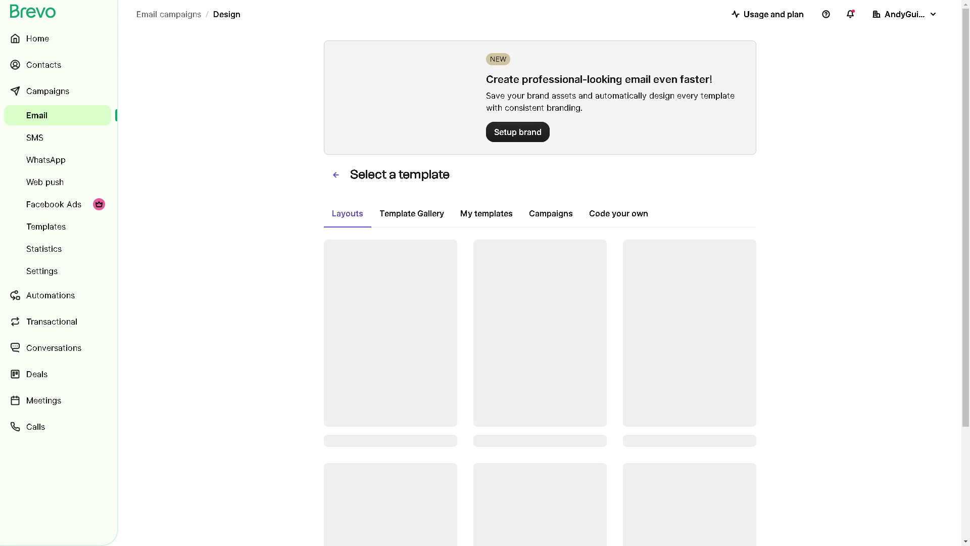
pyautogui.moveTo(418, 254)
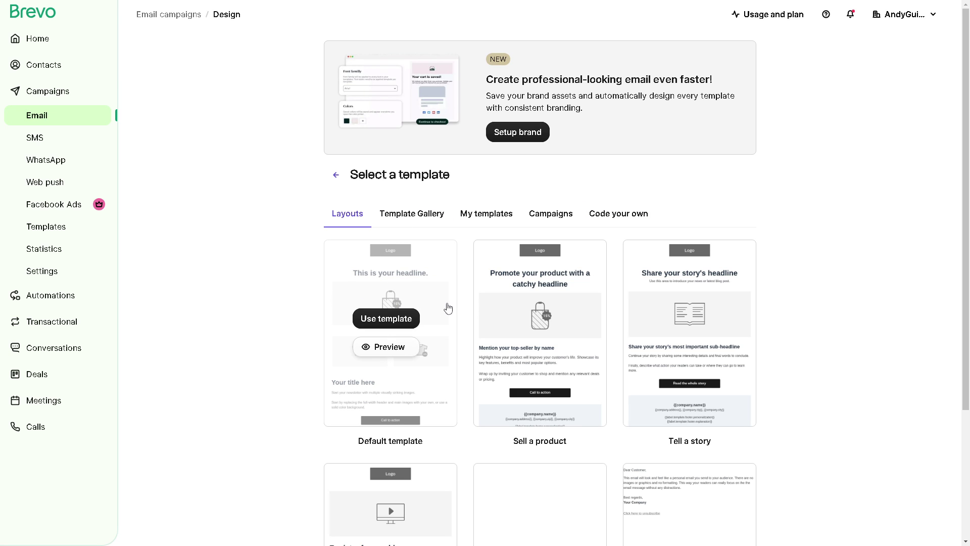
pyautogui.scroll(-3, 455, 307)
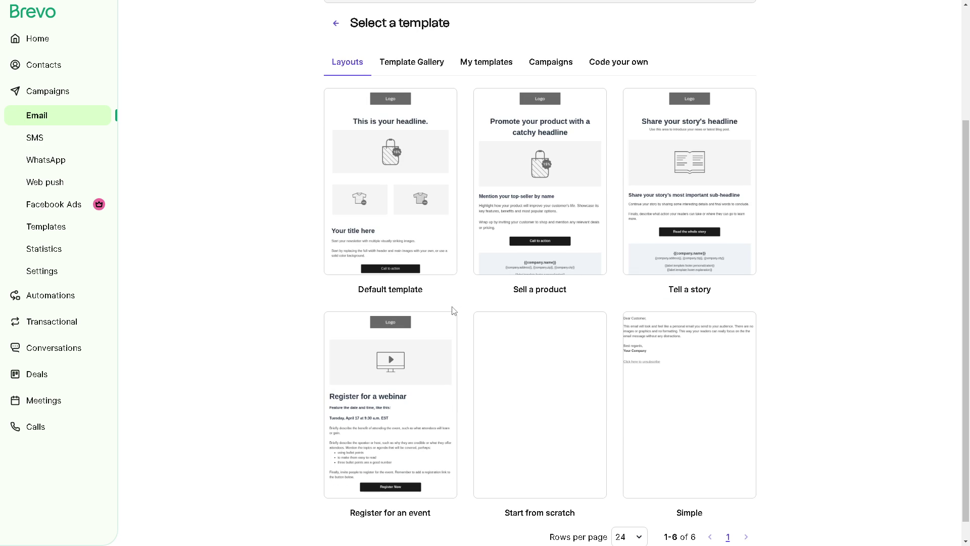
pyautogui.scroll(-1, 451, 311)
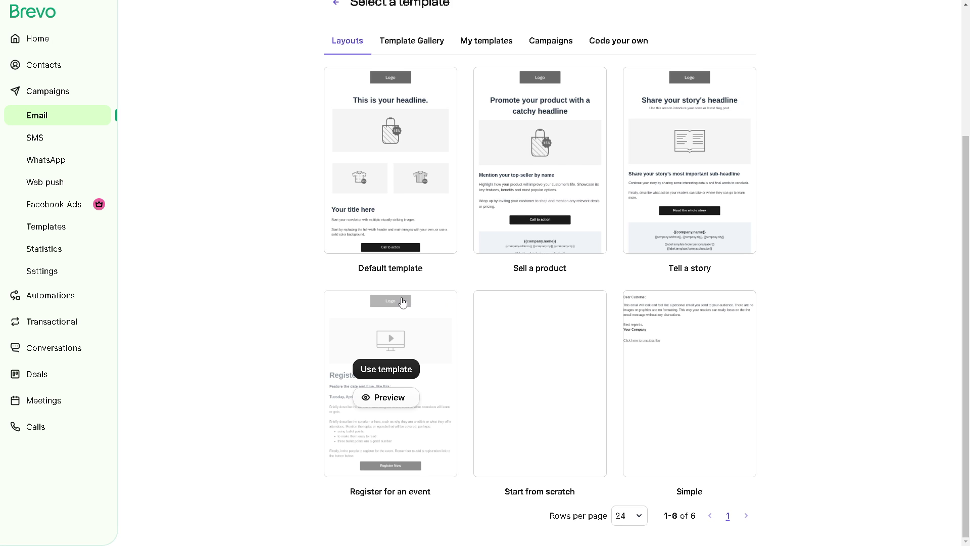
pyautogui.scroll(2, 403, 302)
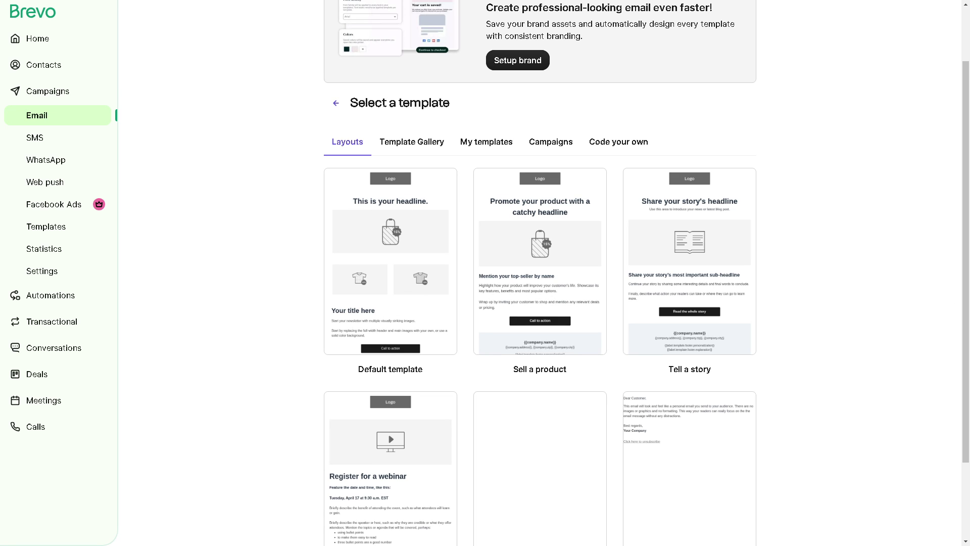
# Browse the Template Gallery down to the bicycle-themed Release template.
pyautogui.click(421, 144)
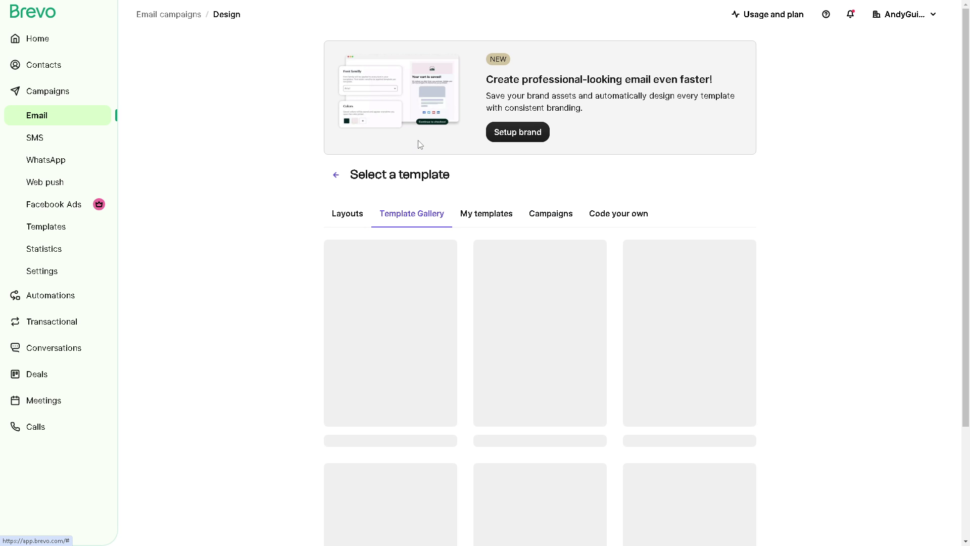
pyautogui.scroll(-1, 480, 283)
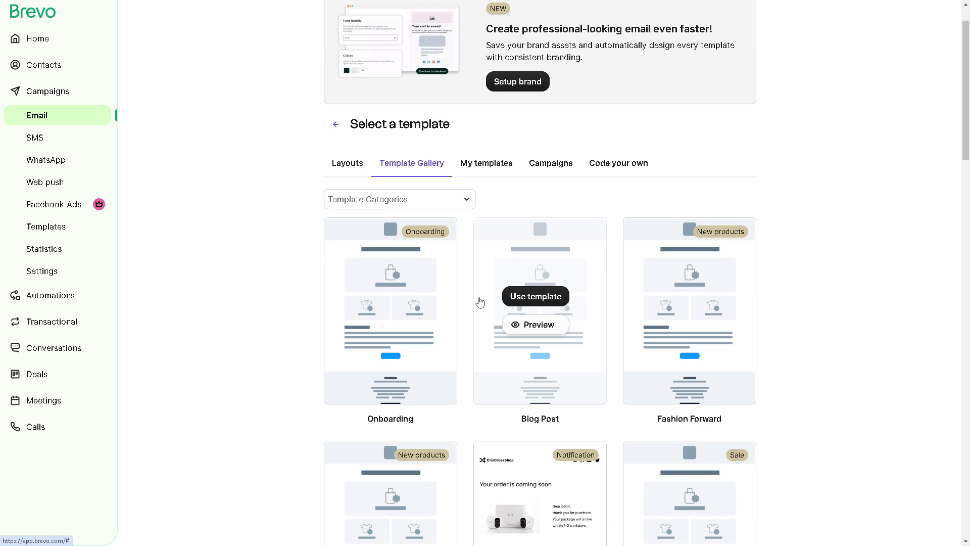
pyautogui.moveTo(397, 291)
pyautogui.moveTo(534, 275)
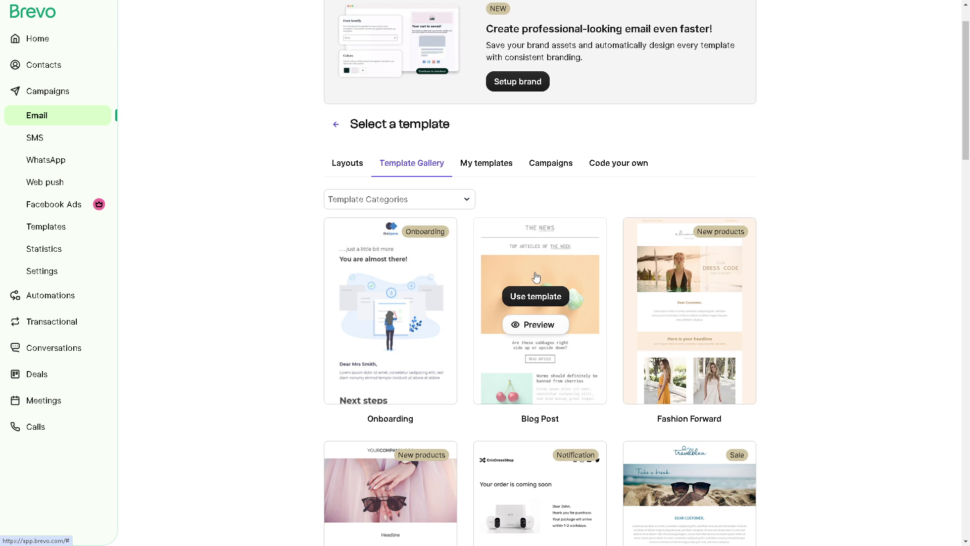
pyautogui.scroll(-1, 571, 360)
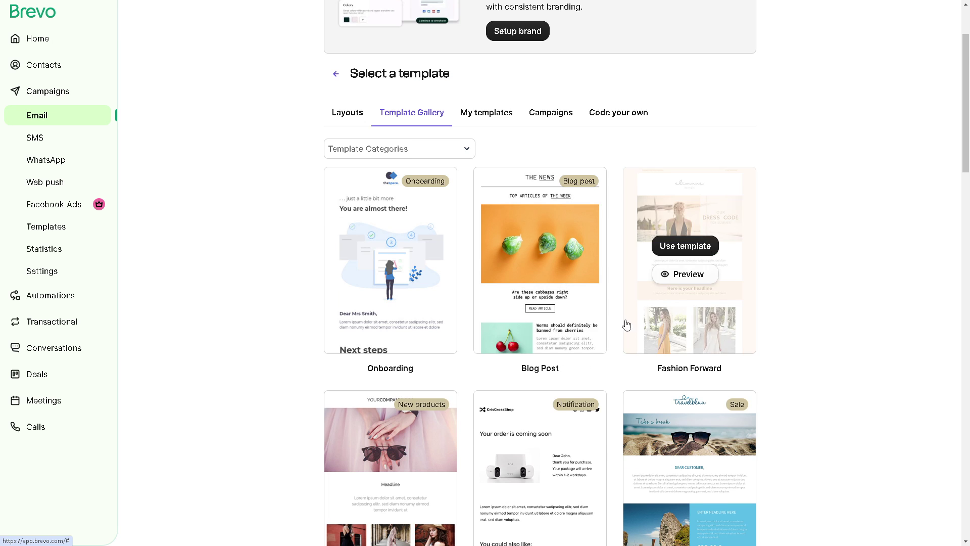
pyautogui.scroll(-4, 556, 326)
pyautogui.scroll(-2, 493, 329)
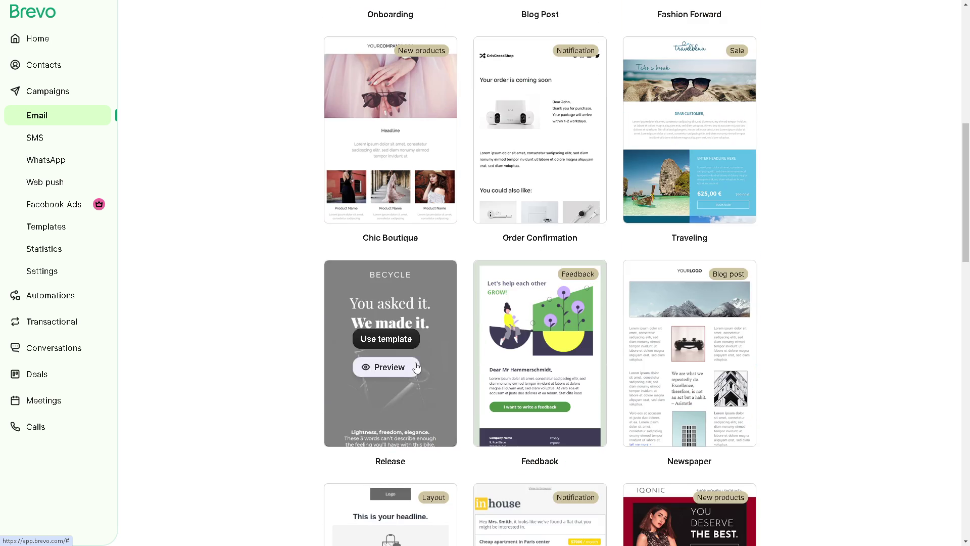
pyautogui.moveTo(503, 335)
pyautogui.moveTo(403, 387)
pyautogui.click(387, 367)
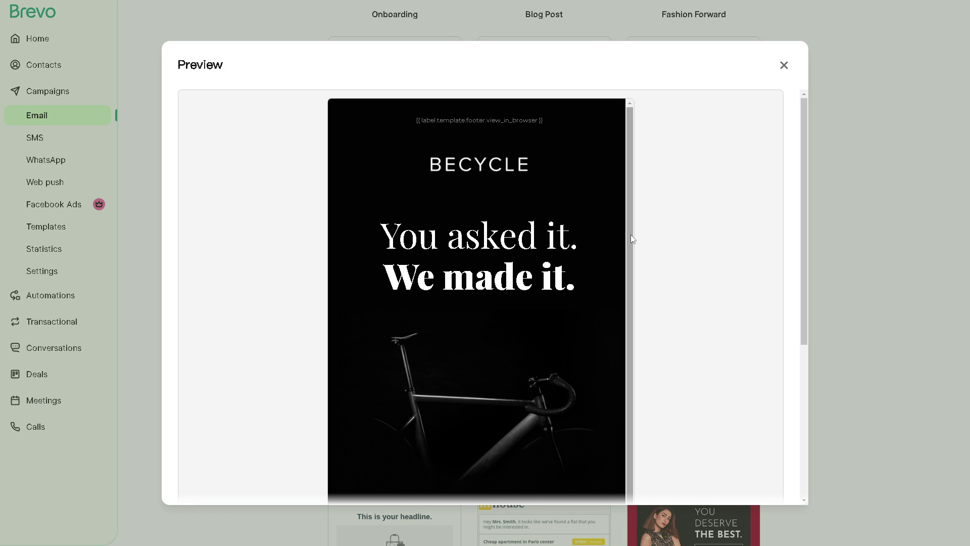
pyautogui.scroll(-1, 630, 235)
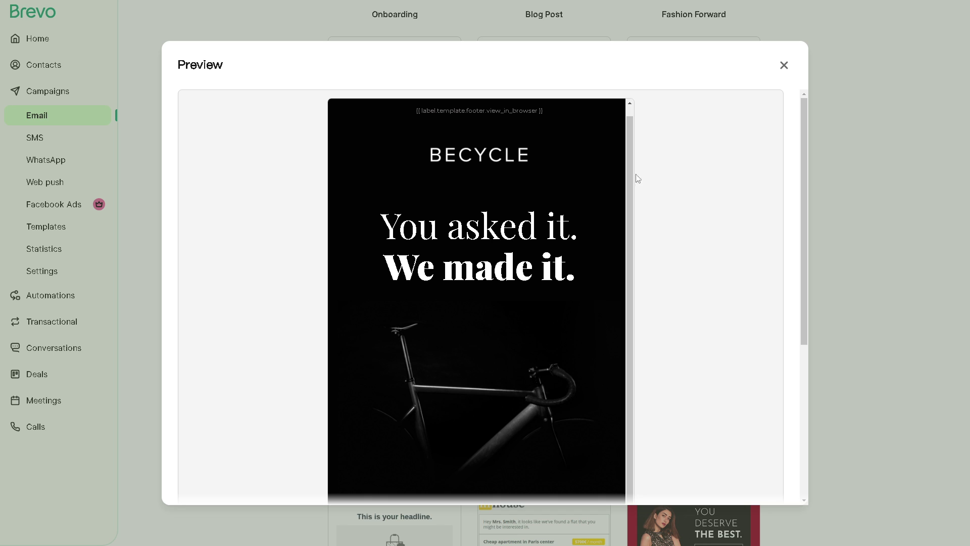
pyautogui.click(784, 66)
# Apply the Release template to the email and dismiss the design-tab style announcement.
pyautogui.moveTo(421, 313)
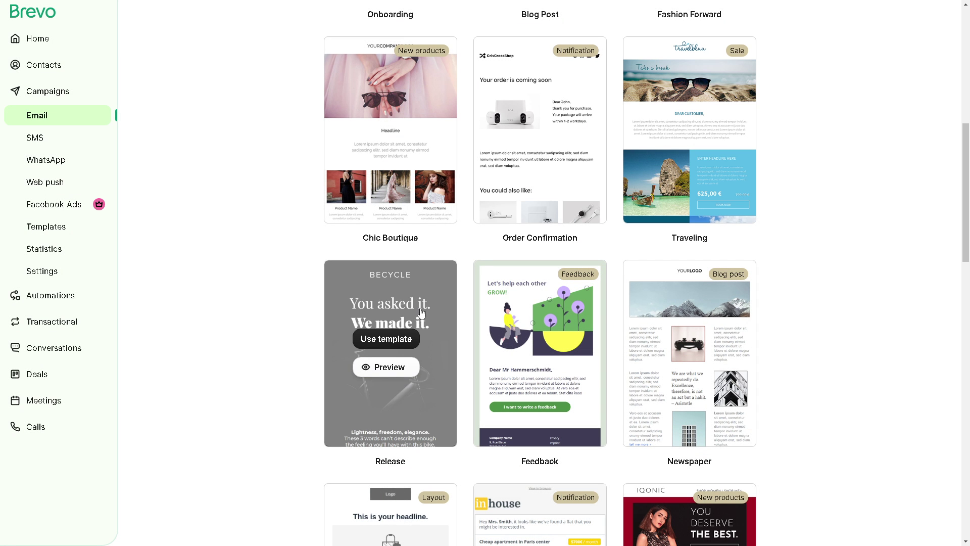
pyautogui.click(397, 342)
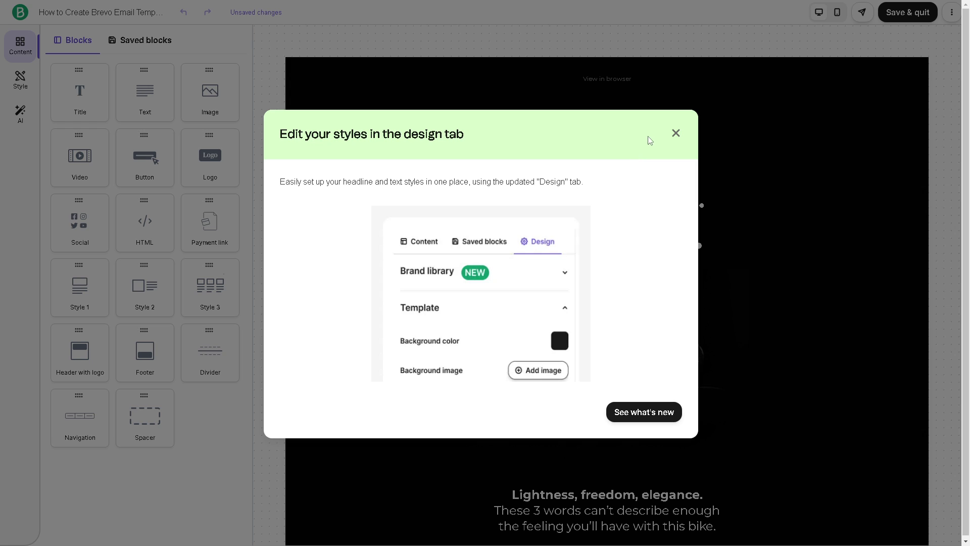
pyautogui.click(676, 133)
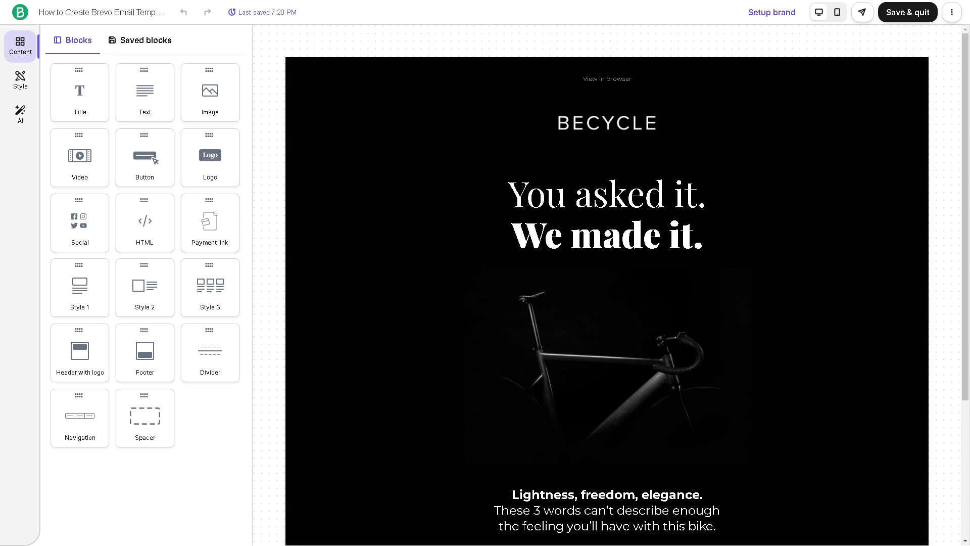
# Drop a Logo block and then a Video block under the 'You asked it.' headline, then select the headline.
pyautogui.scroll(-2, 662, 316)
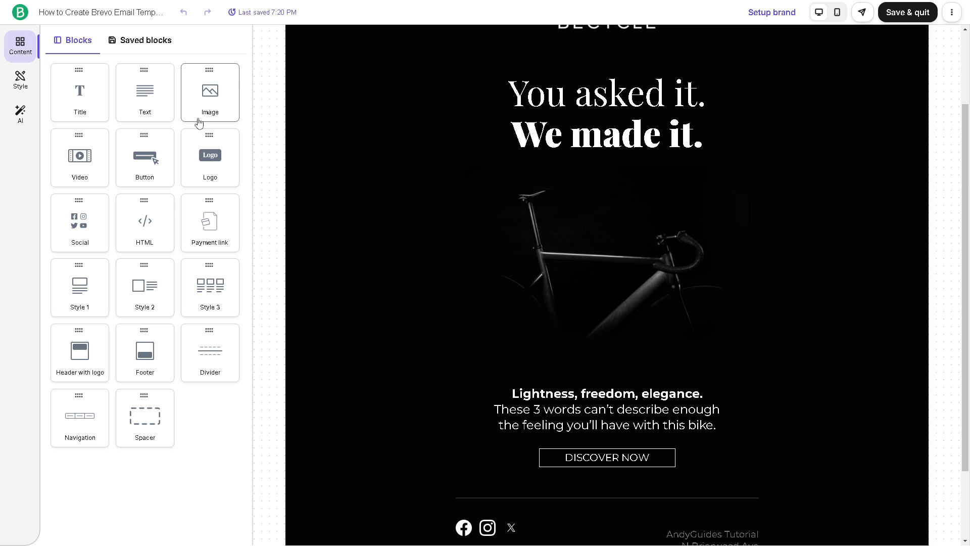
pyautogui.moveTo(212, 158); pyautogui.dragTo(497, 164)
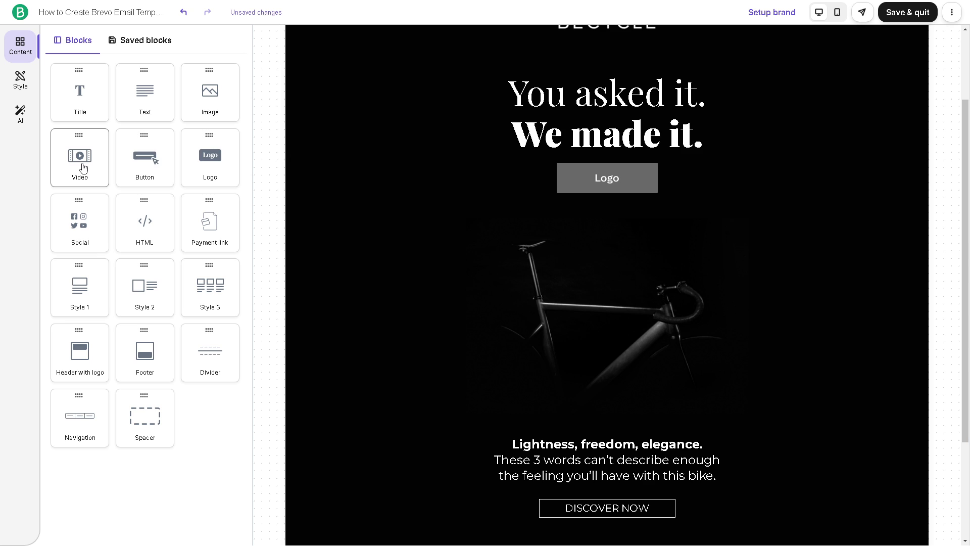
pyautogui.moveTo(84, 169); pyautogui.dragTo(425, 256)
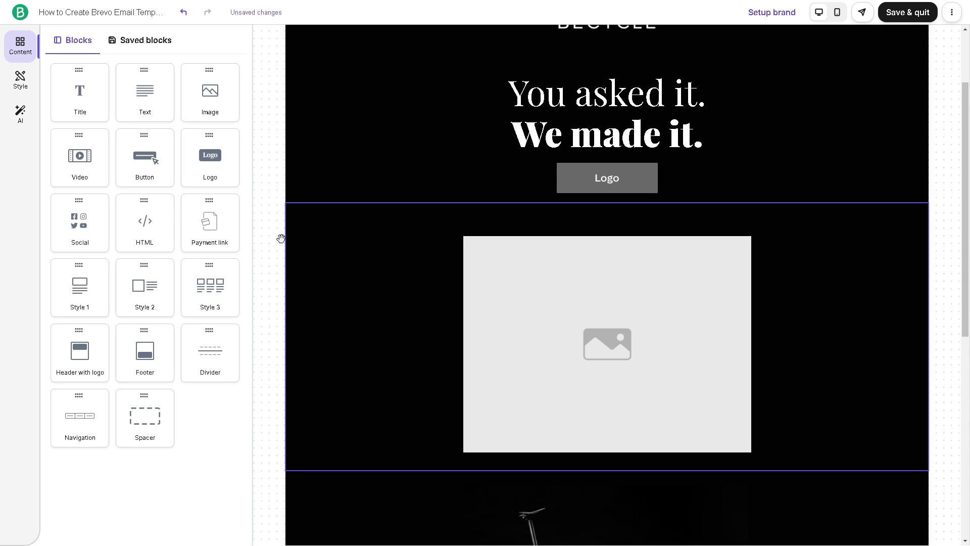
pyautogui.click(757, 92)
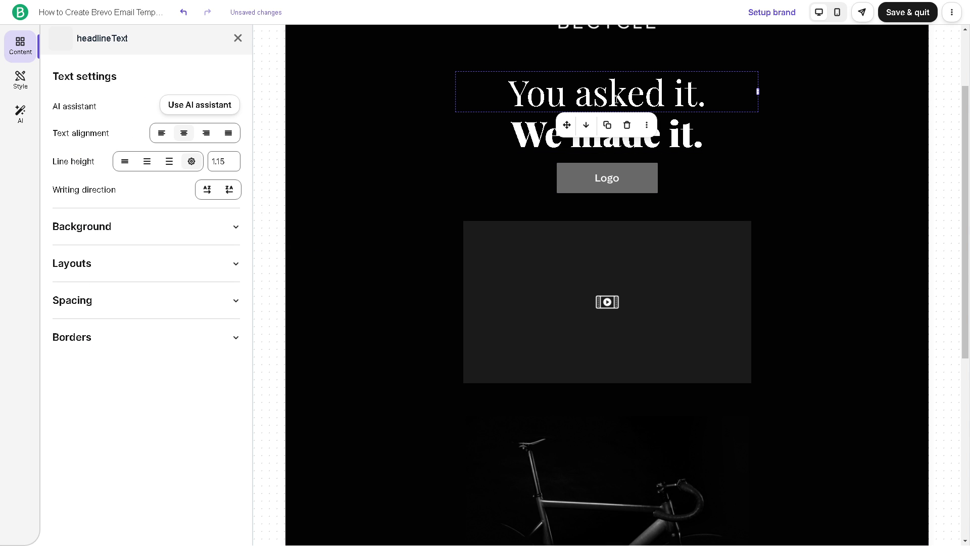
pyautogui.tripleClick(615, 97)
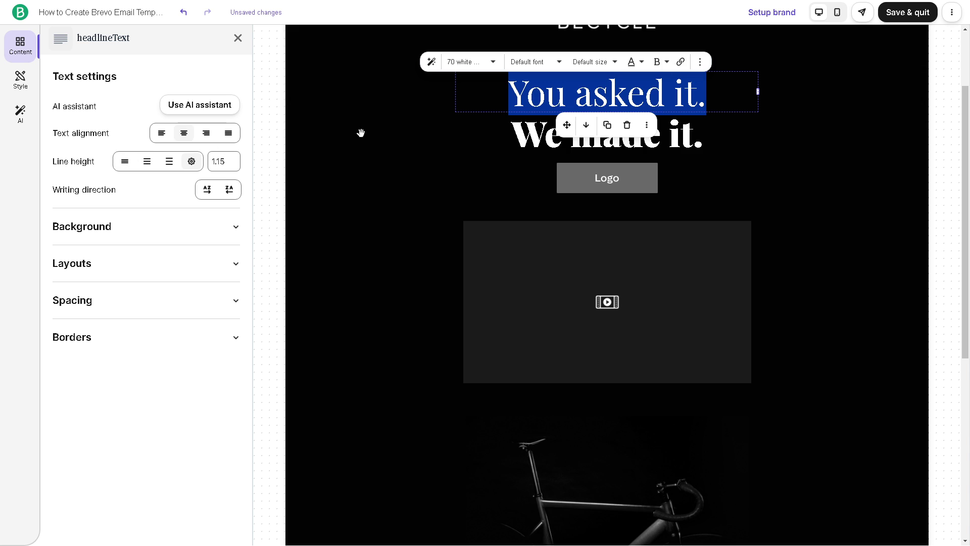
# Set the Template background colour in the Style settings to red D50000.
pyautogui.click(21, 79)
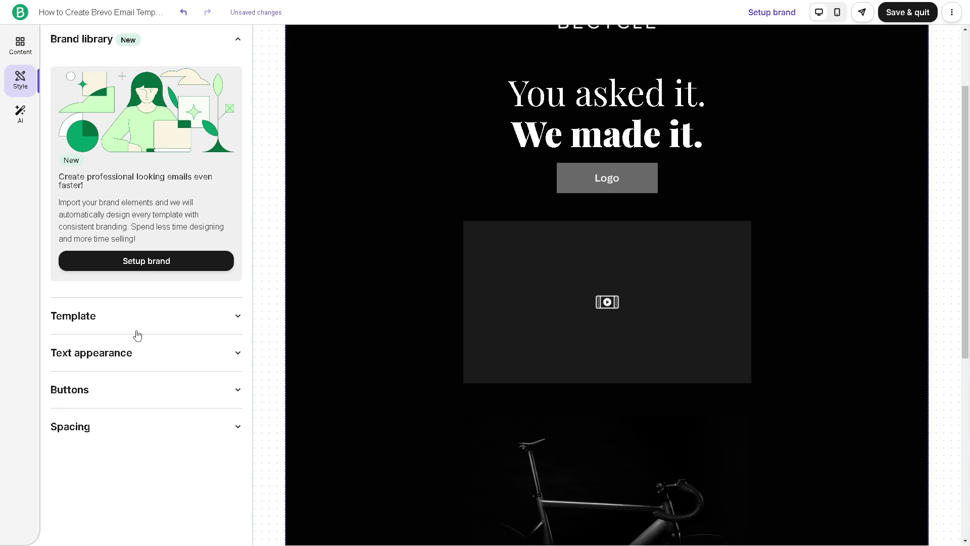
pyautogui.click(159, 318)
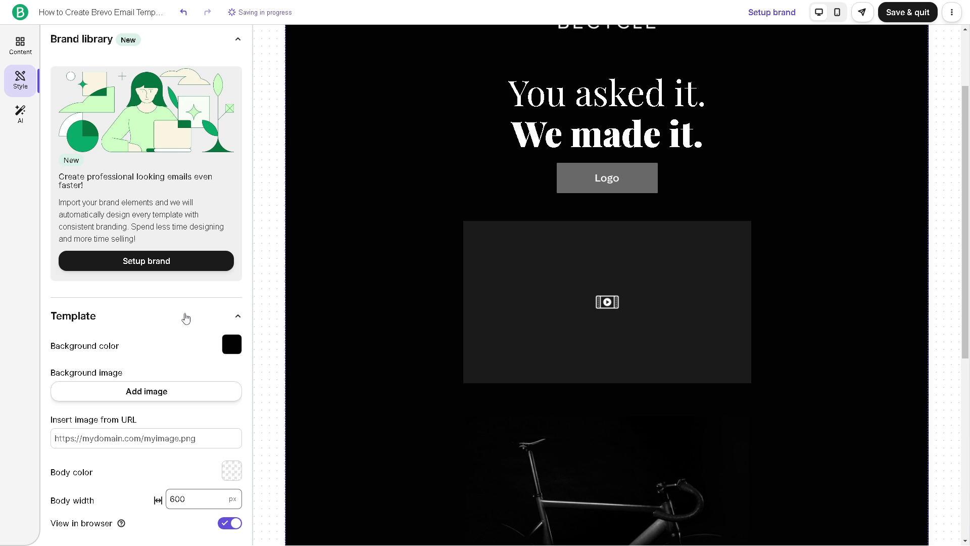
pyautogui.click(232, 344)
pyautogui.click(205, 410)
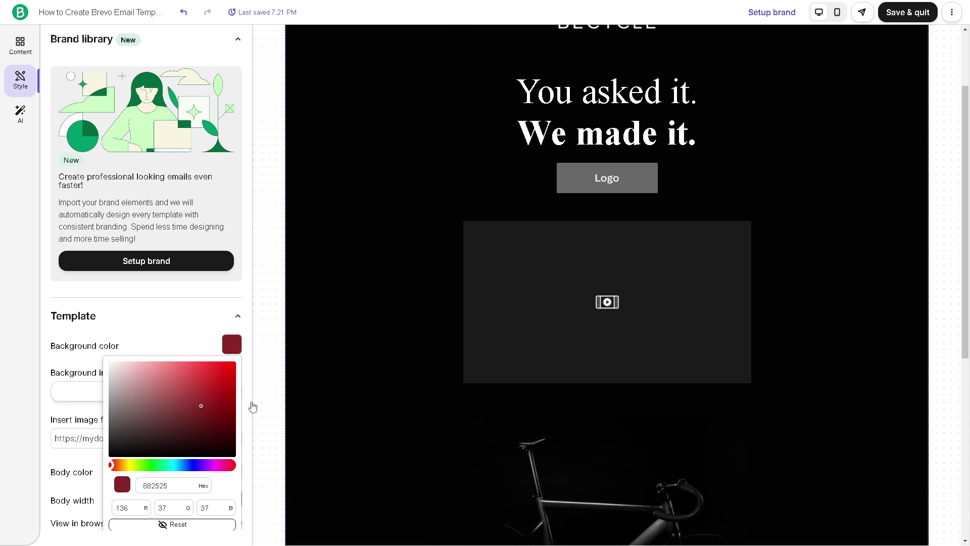
pyautogui.click(235, 376)
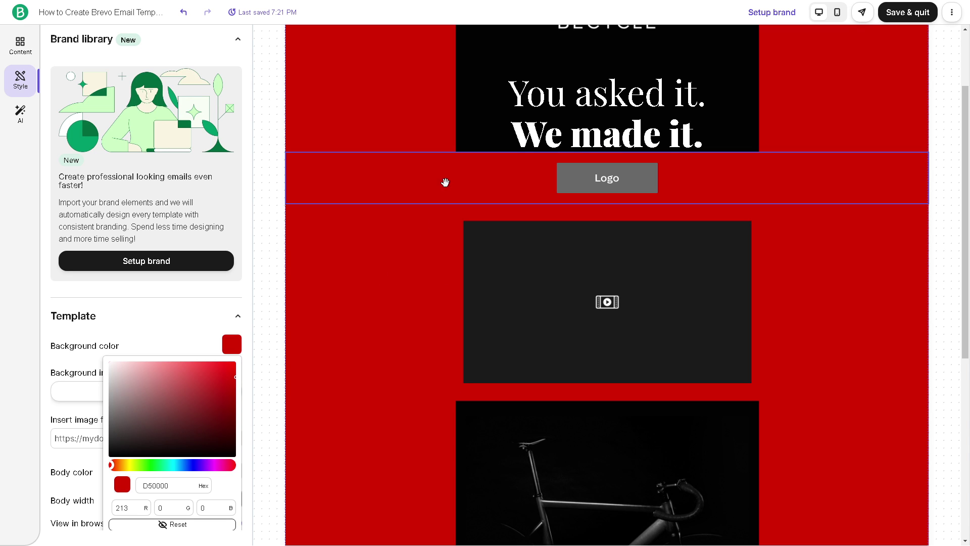
pyautogui.scroll(2, 600, 132)
# Replace the 'You asked it.' headline text with 'How to Create Brevo Email Template'.
pyautogui.click(567, 194)
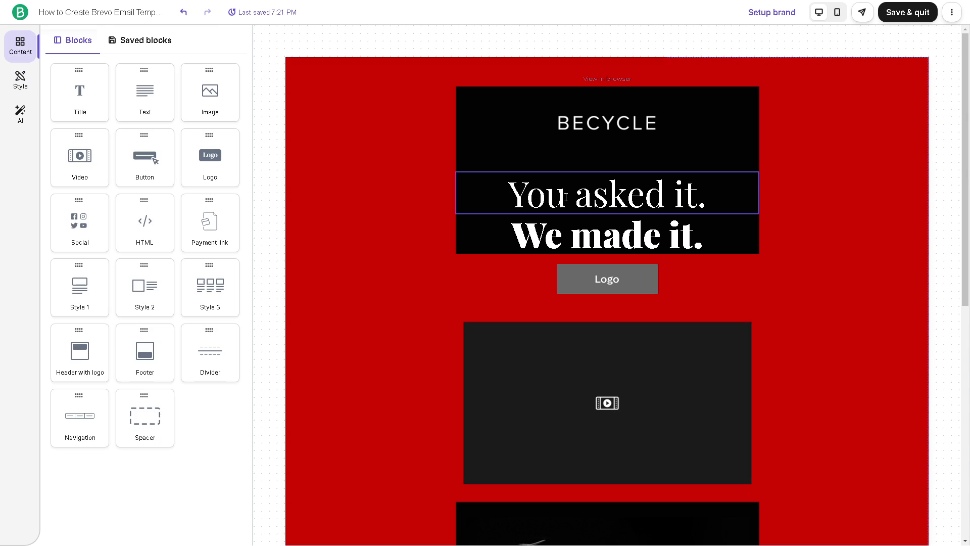
pyautogui.click(566, 198)
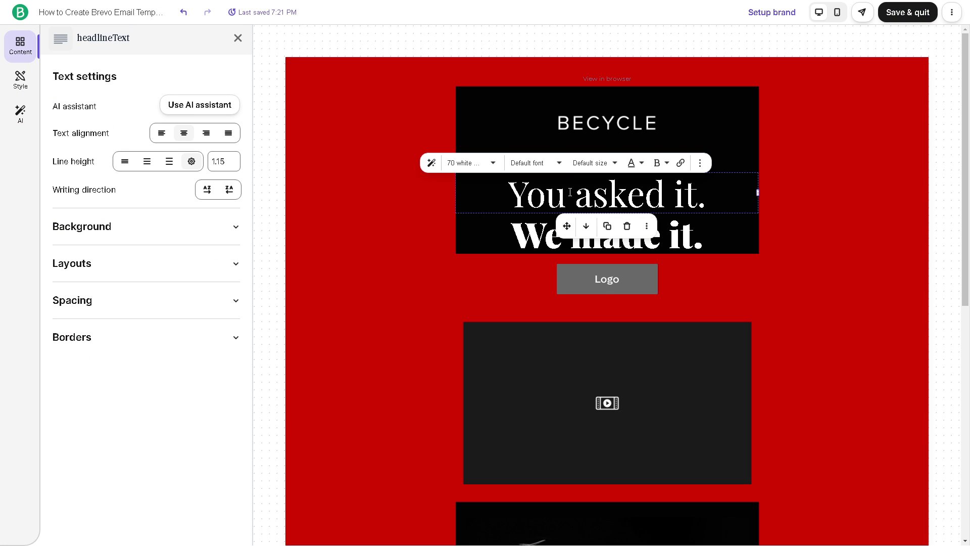
pyautogui.hotkey('ctrl', 'a')
pyautogui.write('How to Create Brevo Email Template')
pyautogui.click(818, 169)
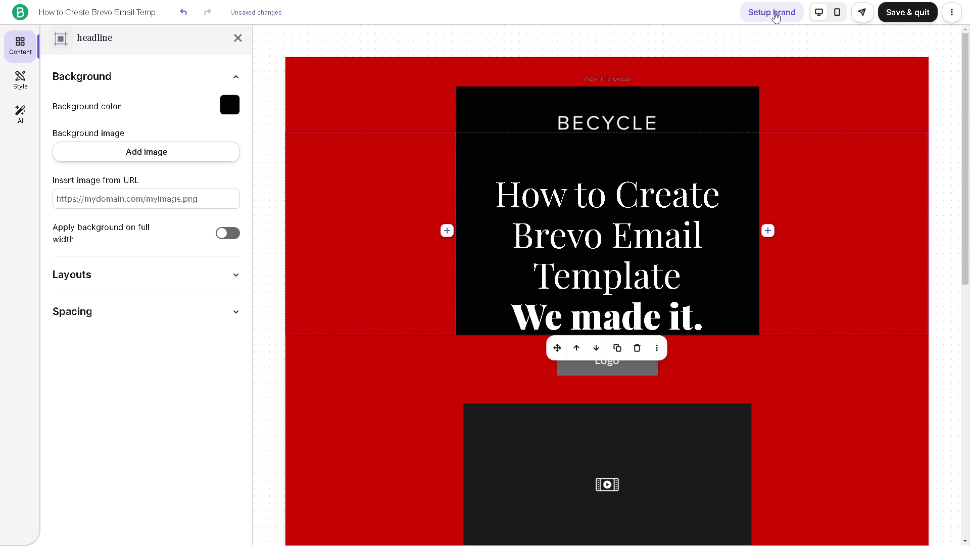
pyautogui.click(774, 13)
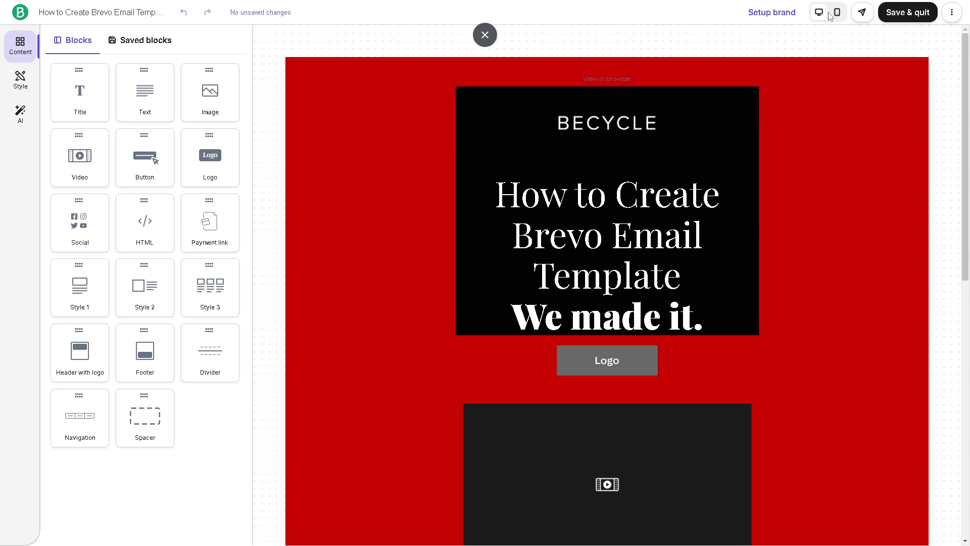
# Preview the email at mobile width down to the social-links footer, then open the ⋮ more-options menu.
pyautogui.click(837, 12)
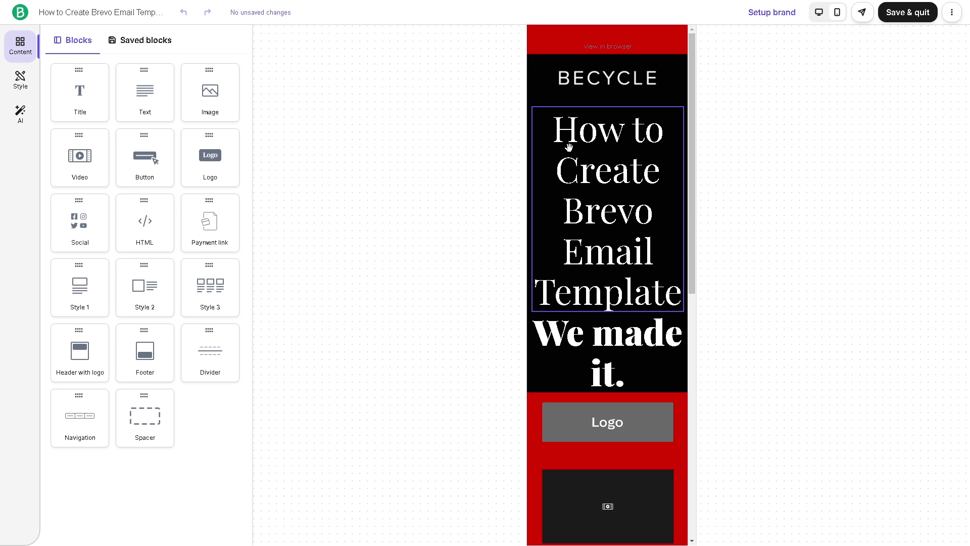
pyautogui.scroll(-9, 604, 162)
pyautogui.scroll(-1, 602, 168)
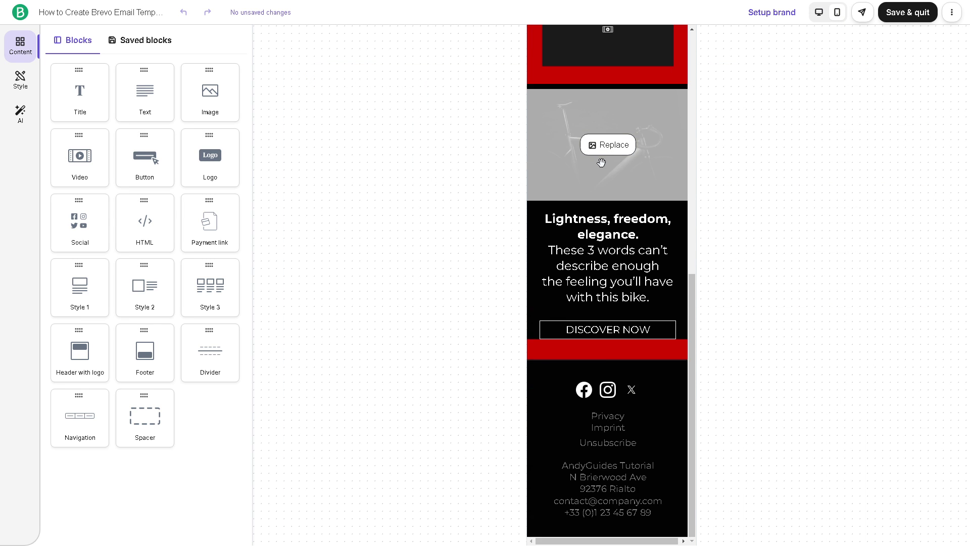
pyautogui.click(952, 17)
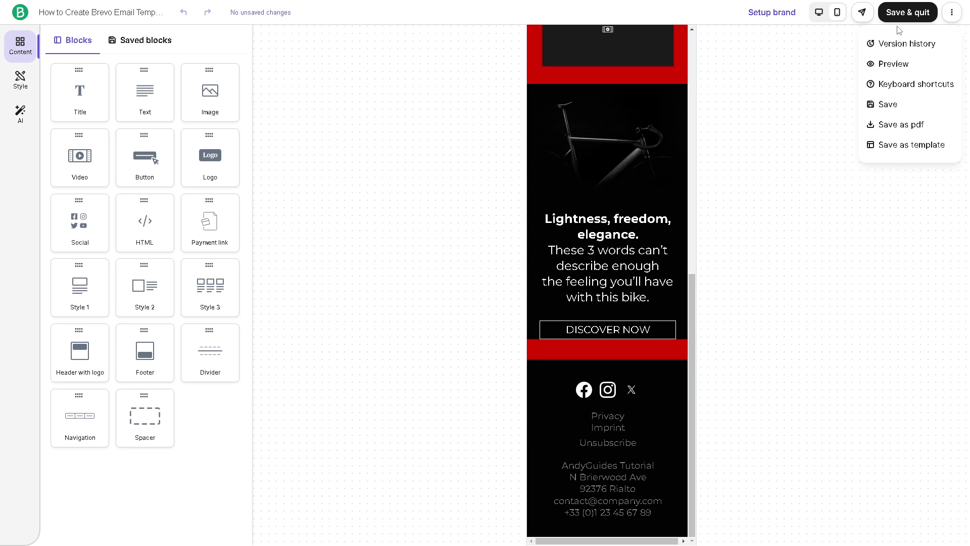
# Save the red BECYCLE email design, quit the editor, and scroll to Additional settings.
pyautogui.click(889, 105)
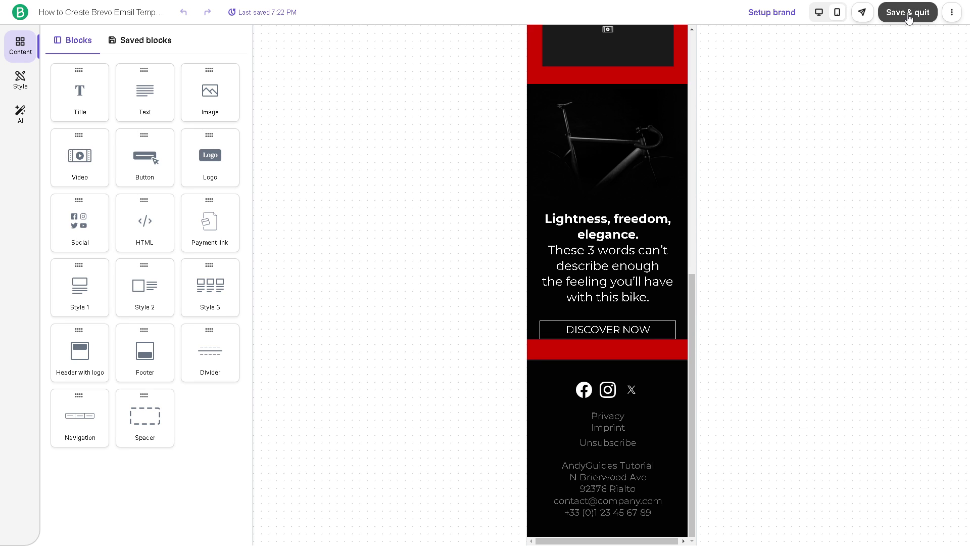
pyautogui.click(952, 12)
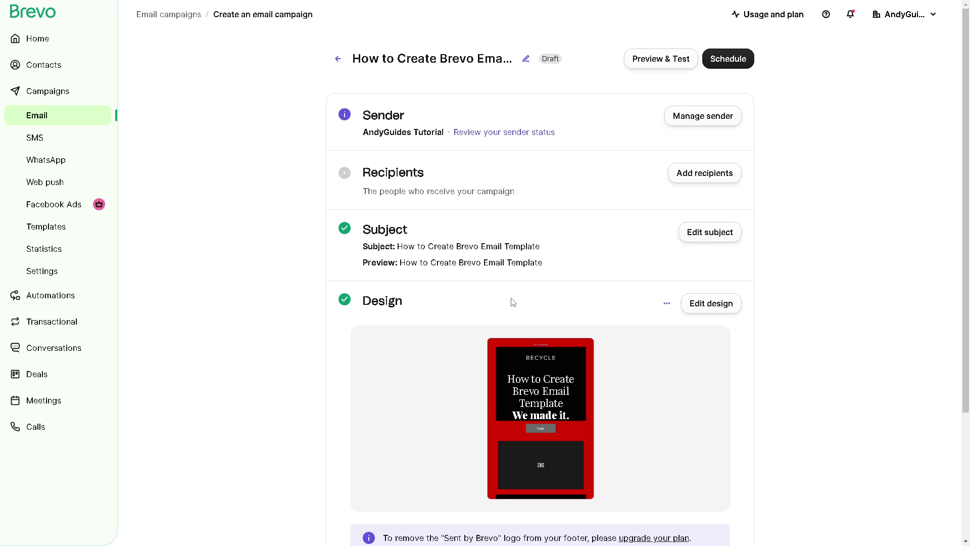
pyautogui.scroll(-2, 513, 302)
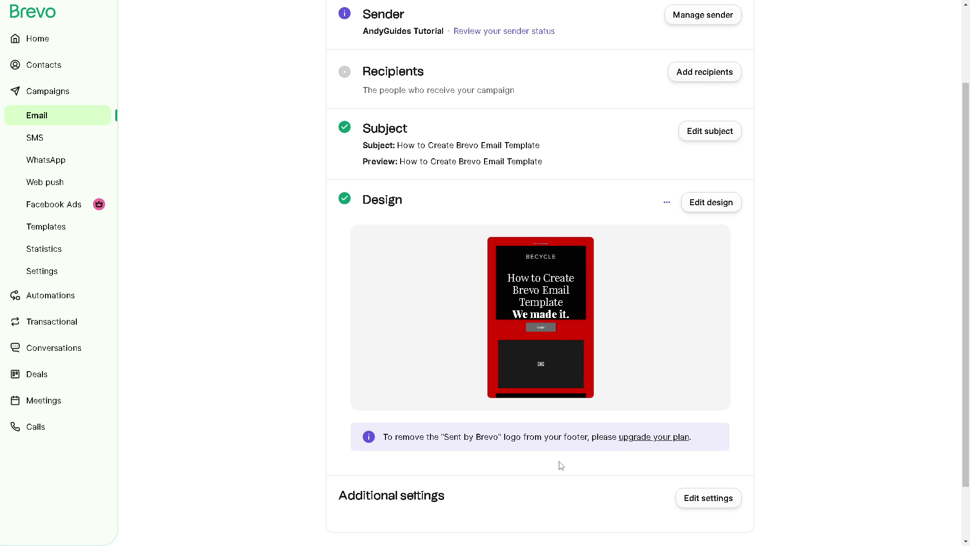
pyautogui.scroll(-1, 561, 465)
pyautogui.scroll(-1, 558, 462)
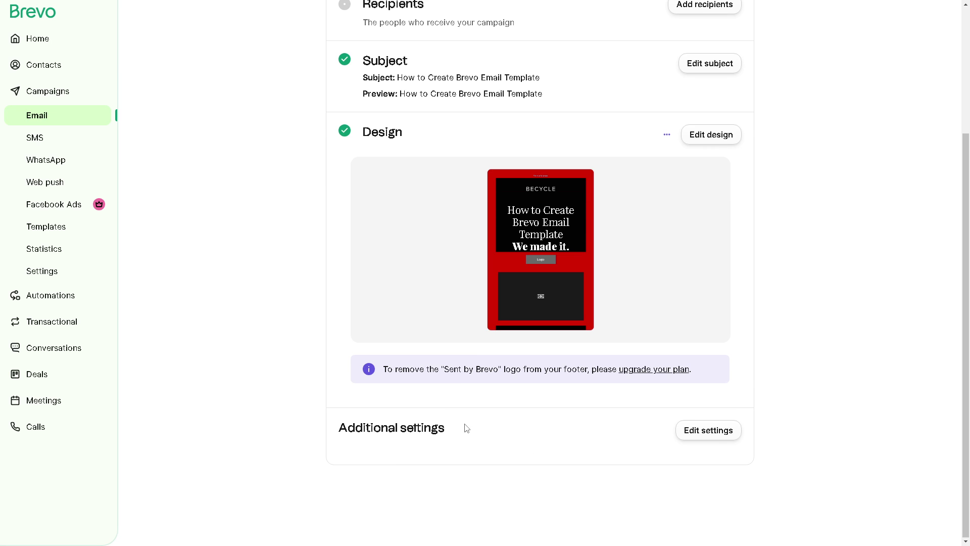
# Review the Additional settings checkboxes and save them with none ticked.
pyautogui.click(706, 432)
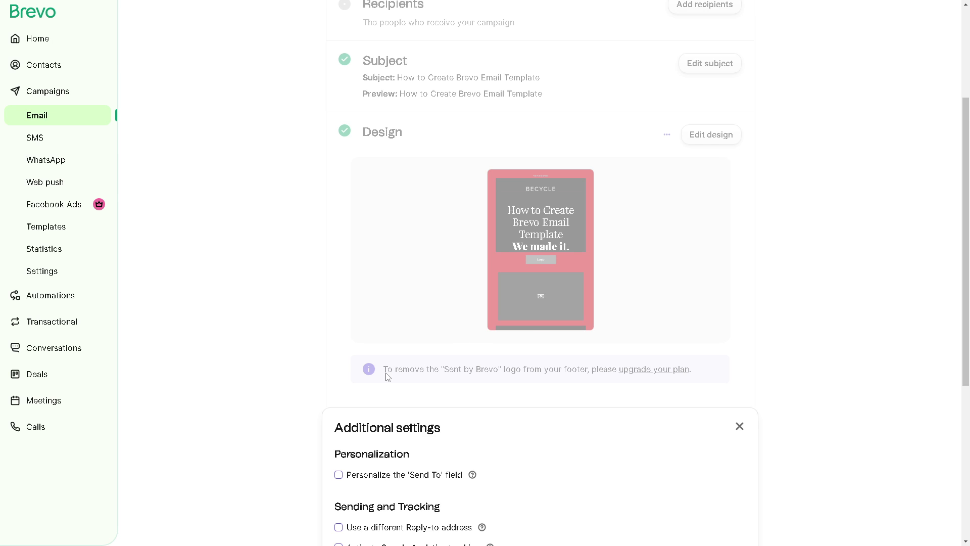
pyautogui.scroll(-1, 348, 378)
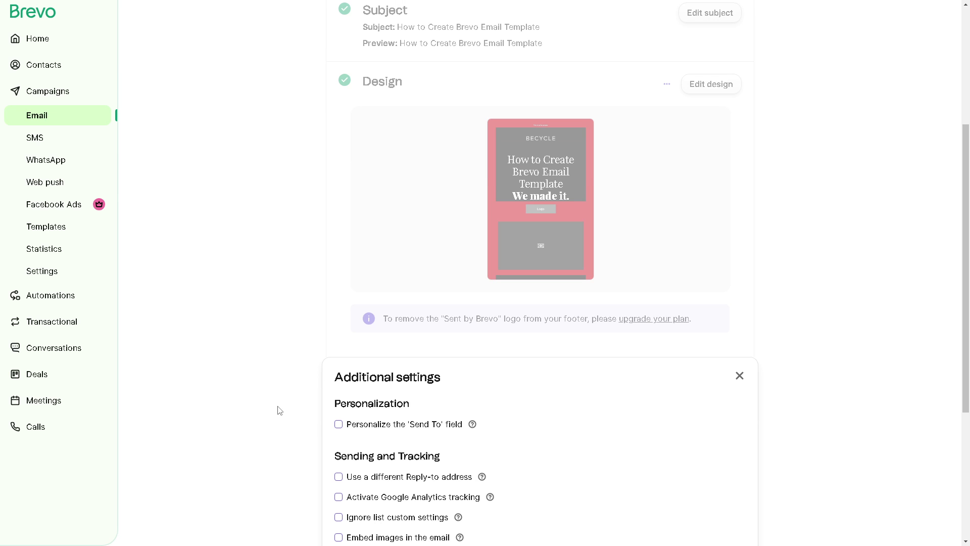
pyautogui.scroll(-2, 457, 433)
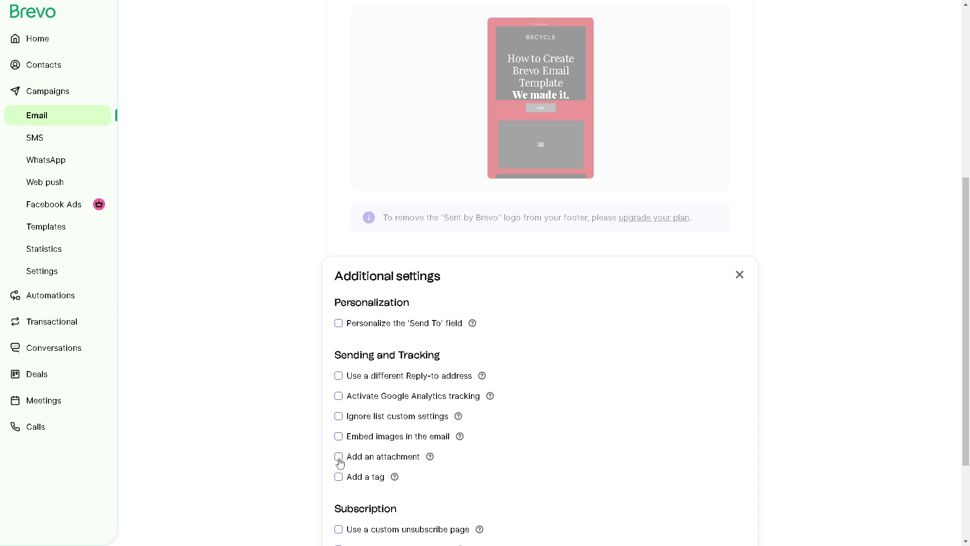
pyautogui.scroll(-1, 340, 463)
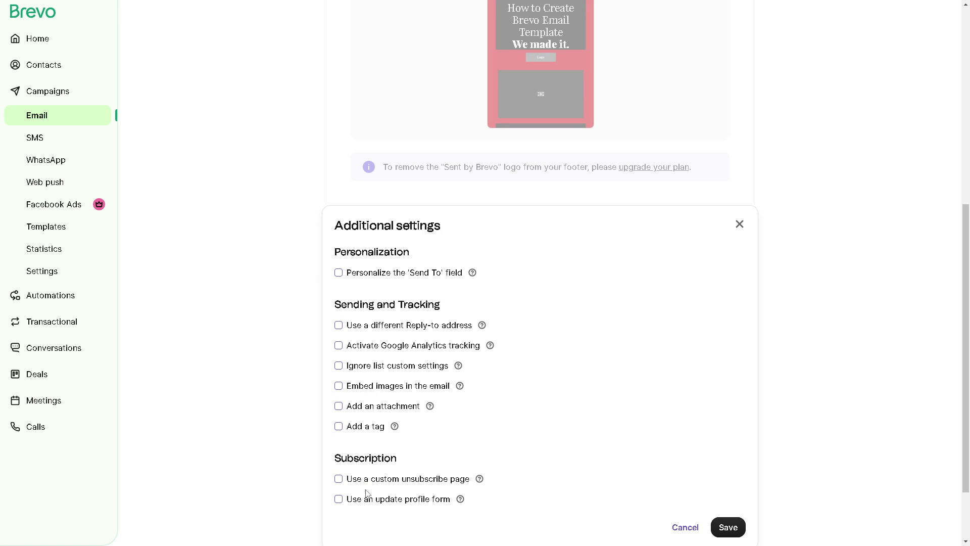
pyautogui.scroll(-2, 667, 492)
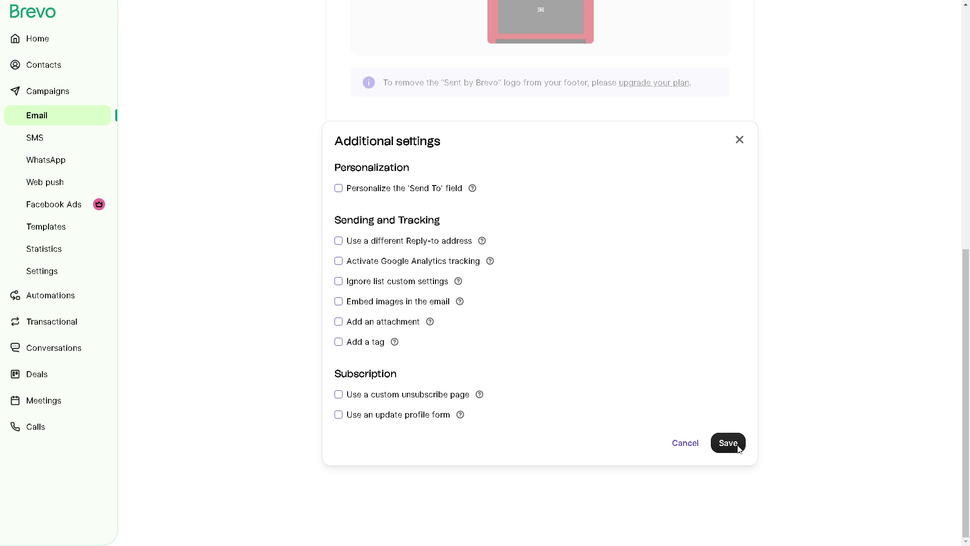
pyautogui.click(737, 447)
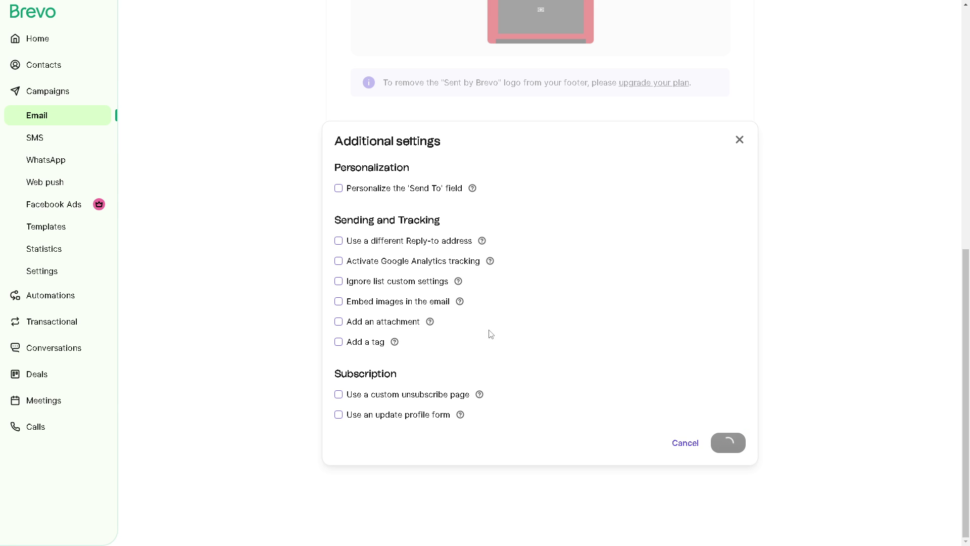
pyautogui.scroll(3, 719, 259)
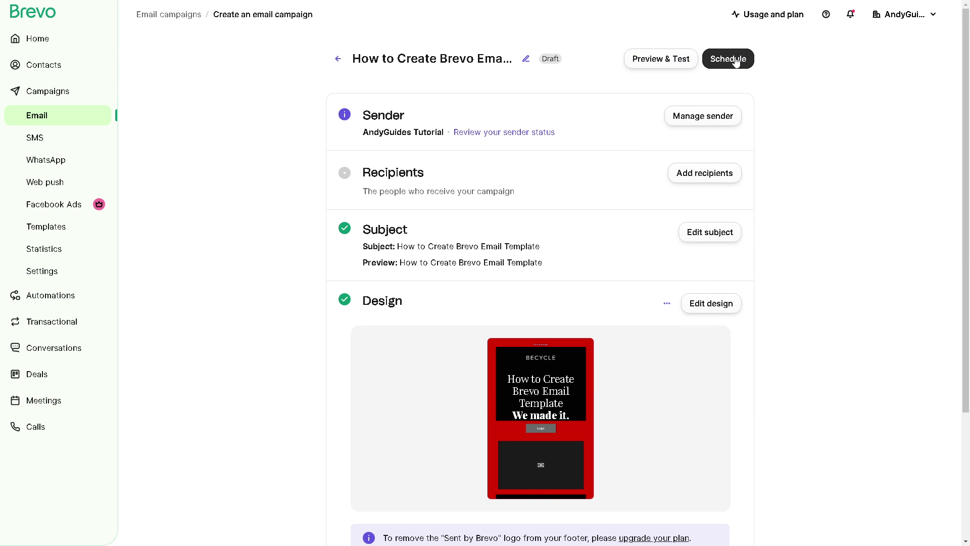
pyautogui.click(735, 59)
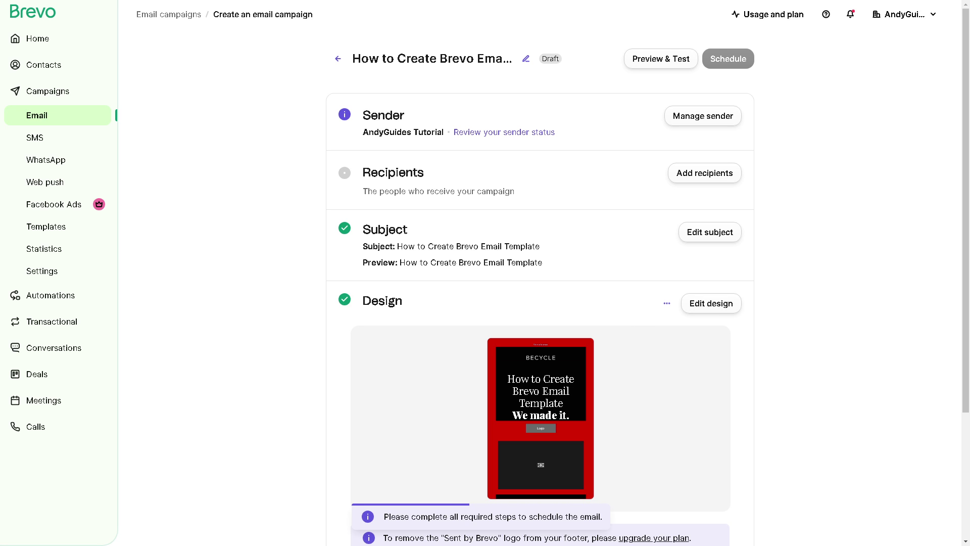
pyautogui.scroll(-4, 559, 472)
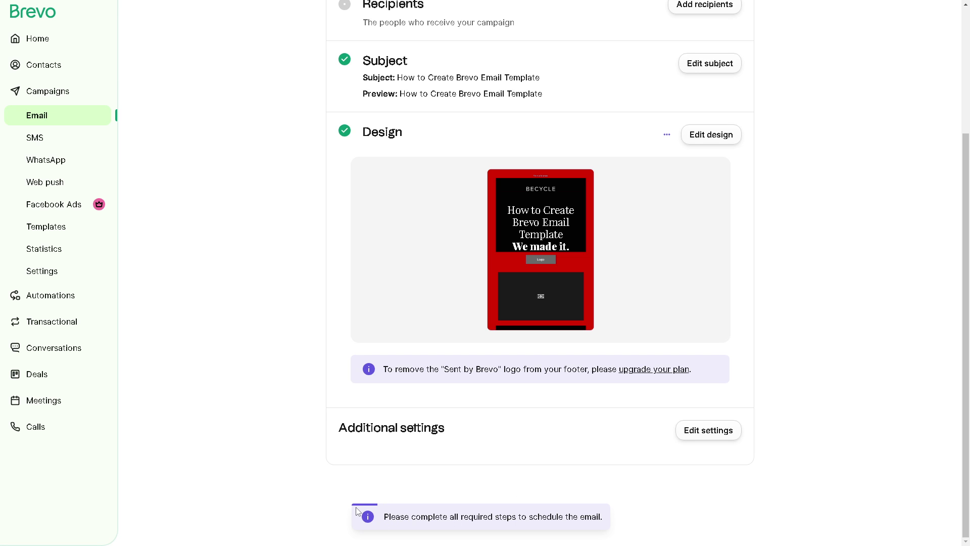